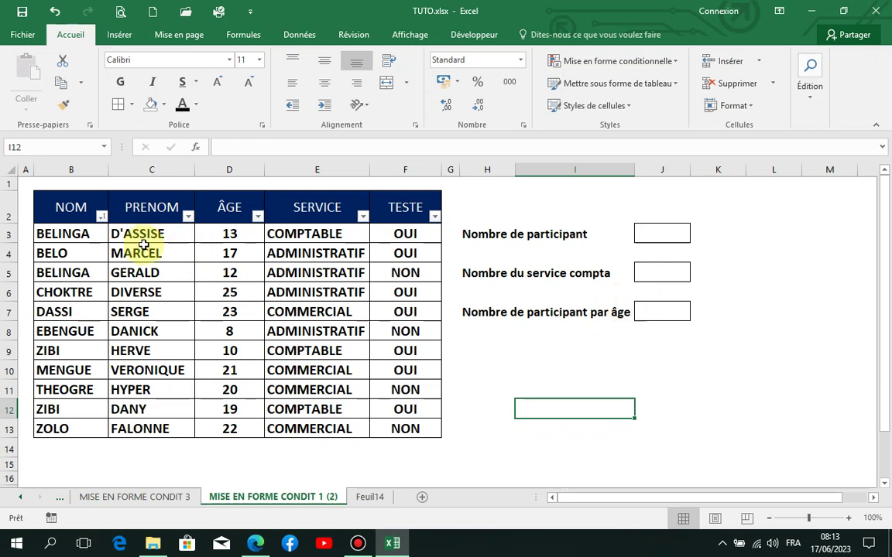
Select the NOM entries in B3:B13 to review the participants that need counting
left_click_drag(93, 236, 87, 428)
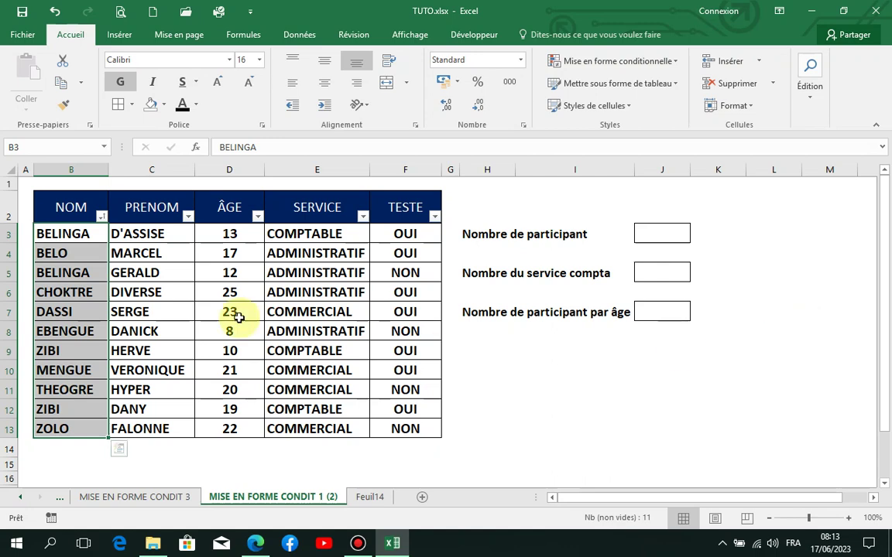
left_click_drag(85, 235, 104, 428)
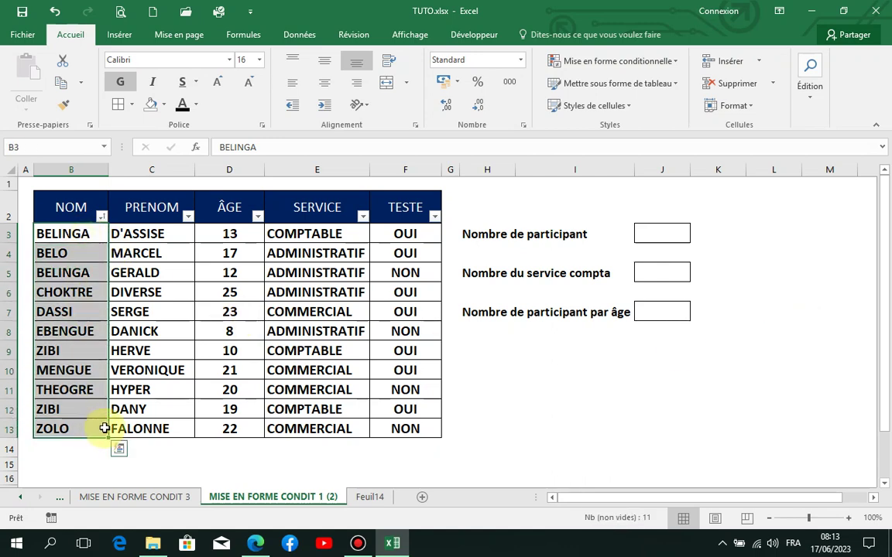
left_click(573, 353)
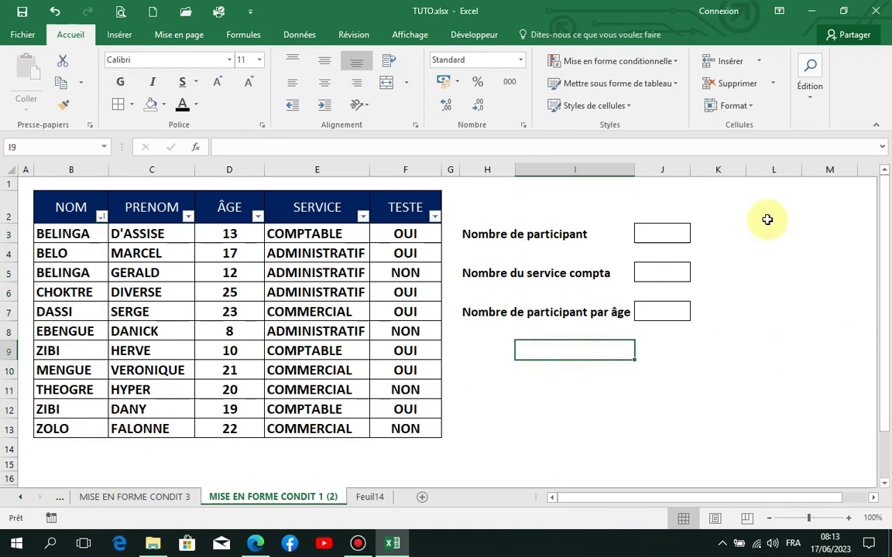
left_click(670, 229)
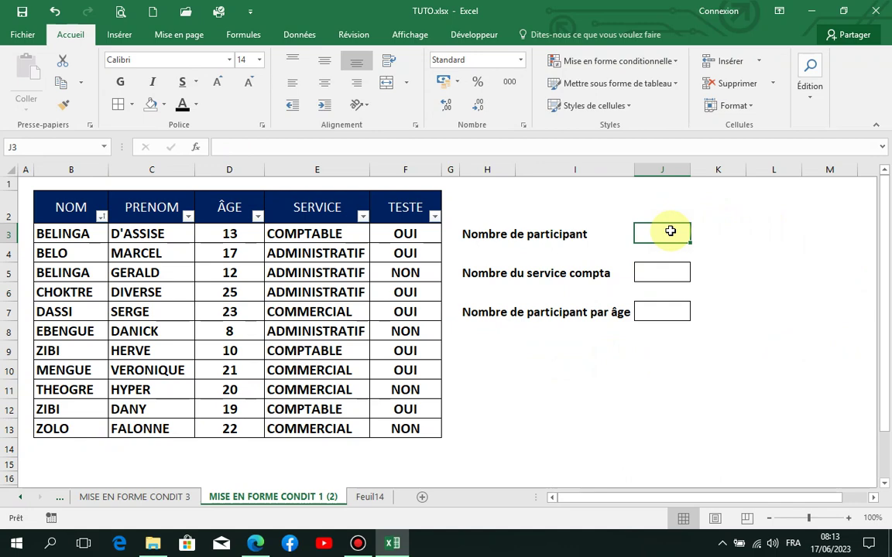
left_click(812, 99)
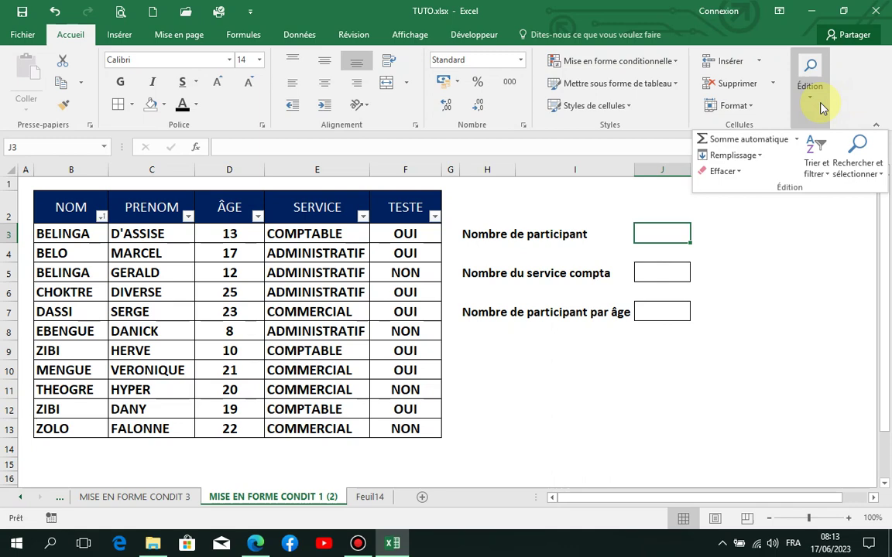
left_click(793, 142)
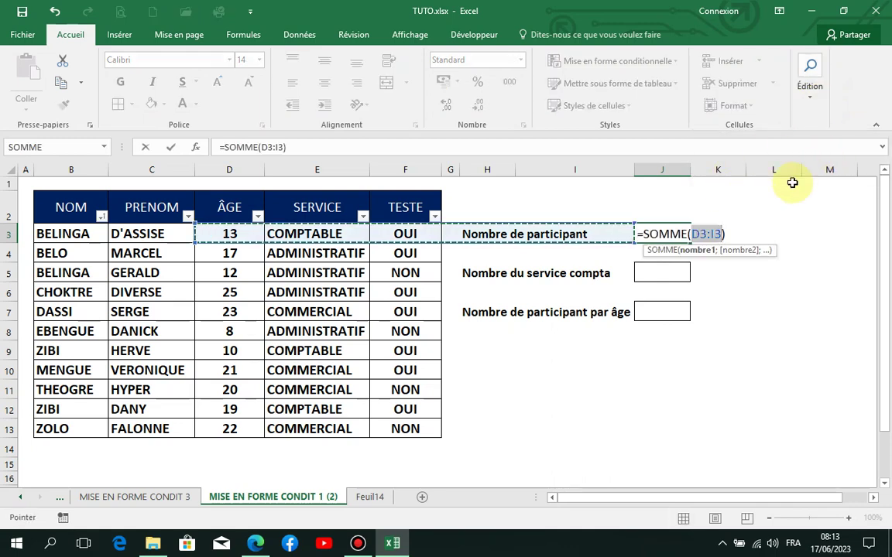
key("BackSpace")
key("BackSpace")
key("BackSpace")
key("BackSpace")
key("BackSpace")
key("BackSpace")
key("BackSpace")
key("BackSpace")
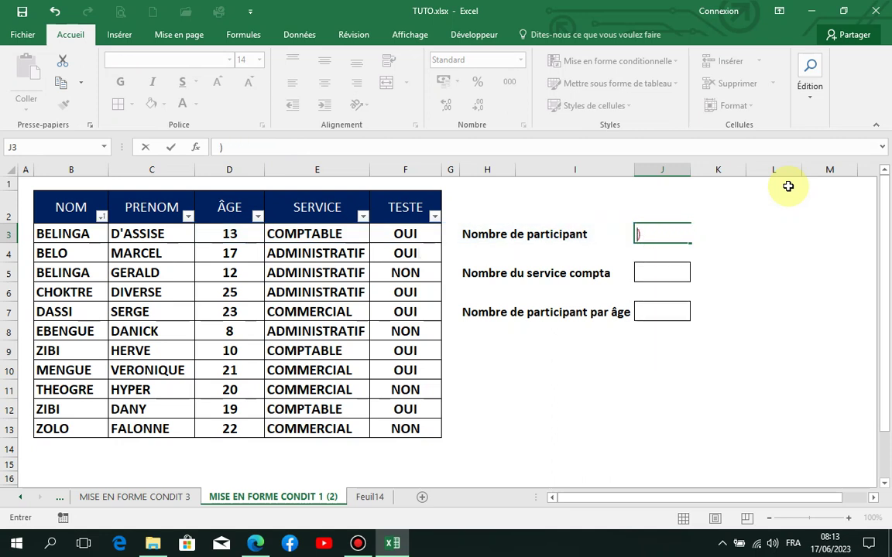
key("Delete")
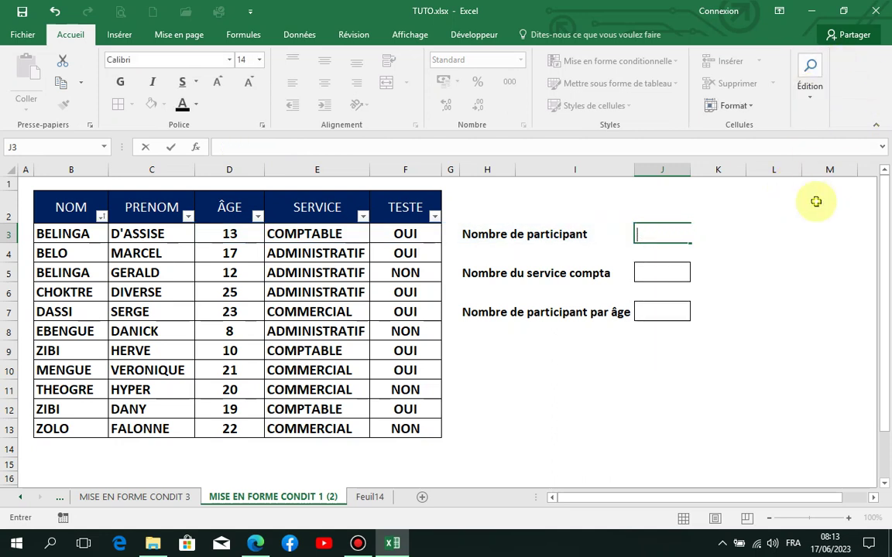
left_click(816, 202)
left_click(658, 234)
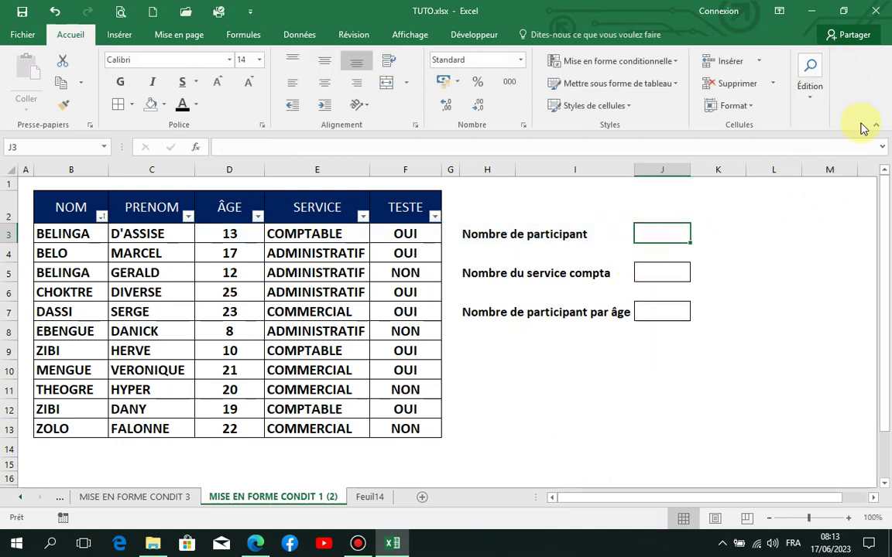
left_click(812, 103)
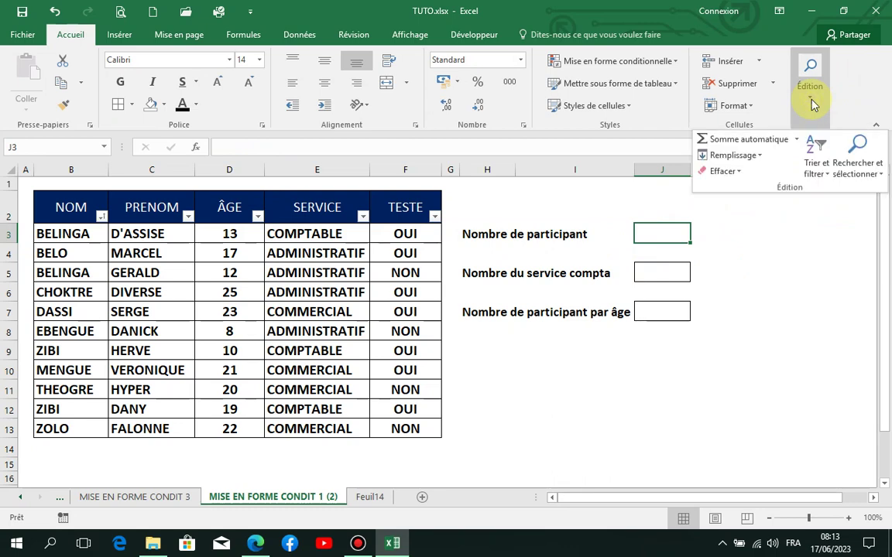
left_click(797, 140)
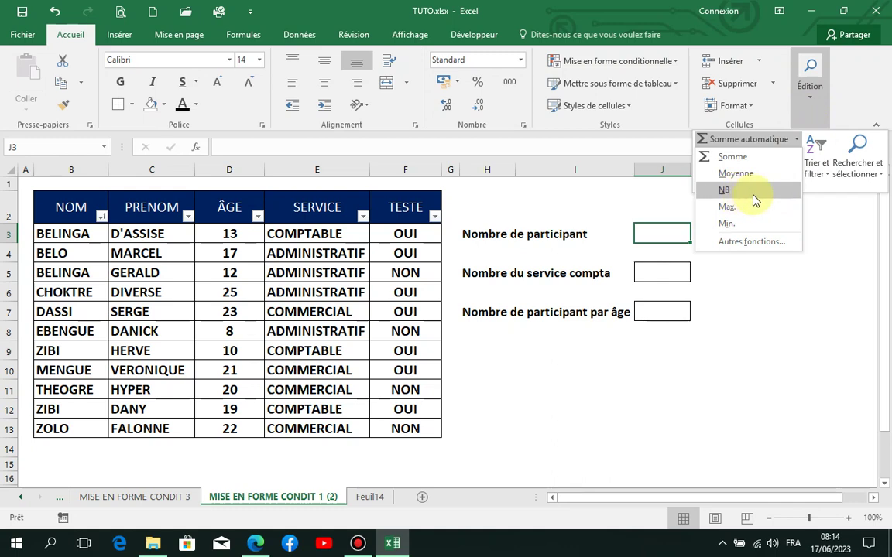
left_click(720, 263)
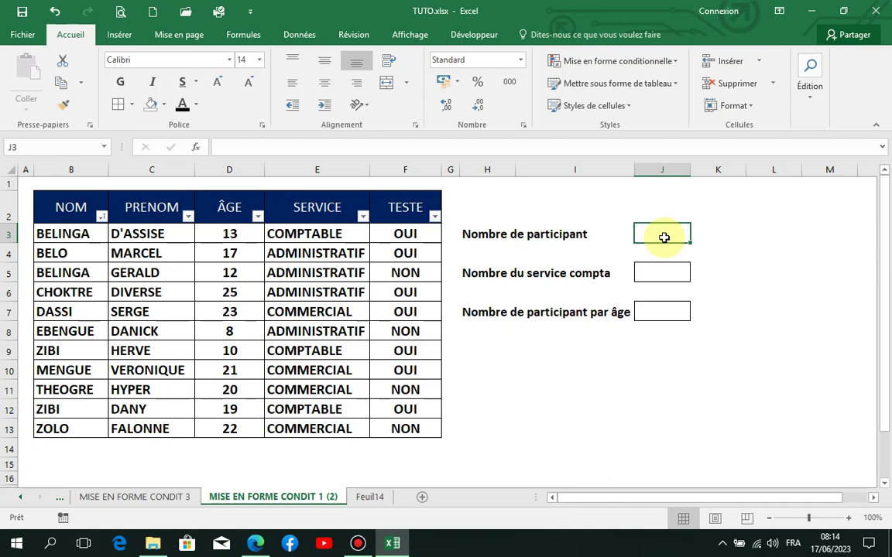
Count the participants in J3 with the formula =NBVAL(B3:B13)
type("=")
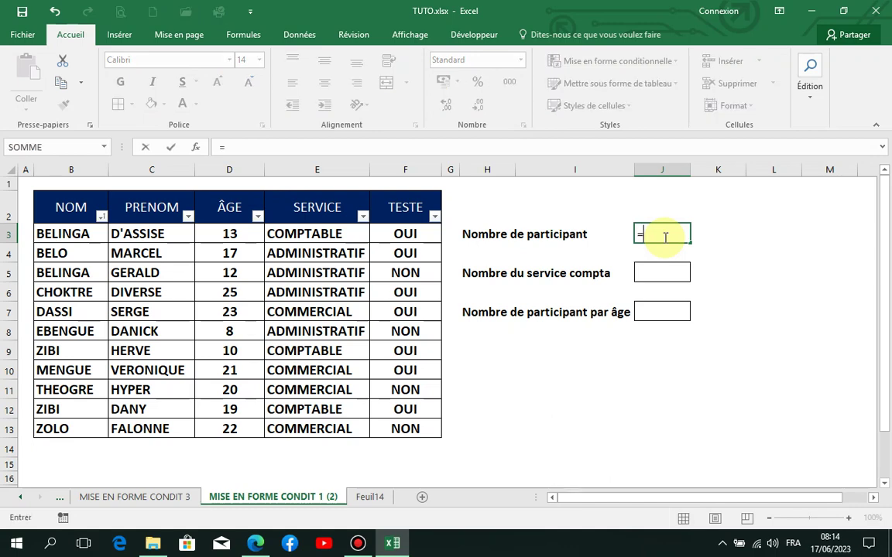
type("nbv")
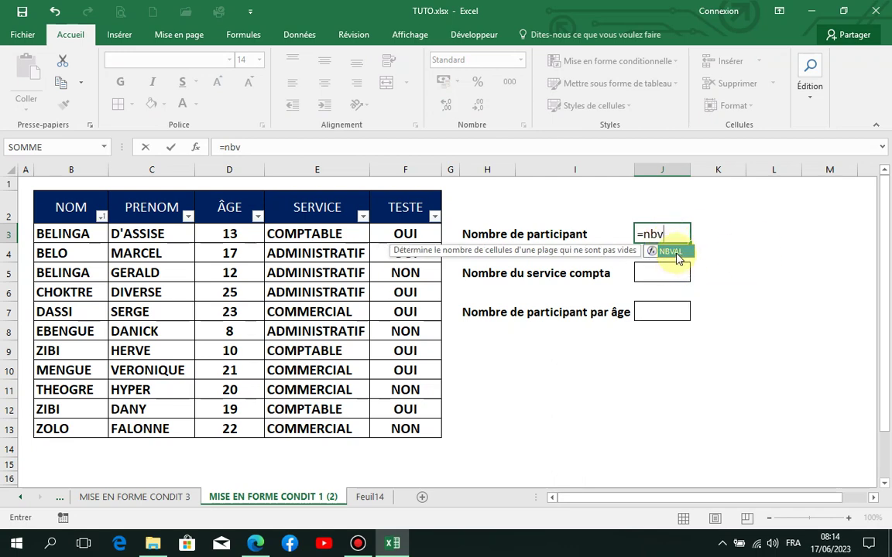
double_click(671, 252)
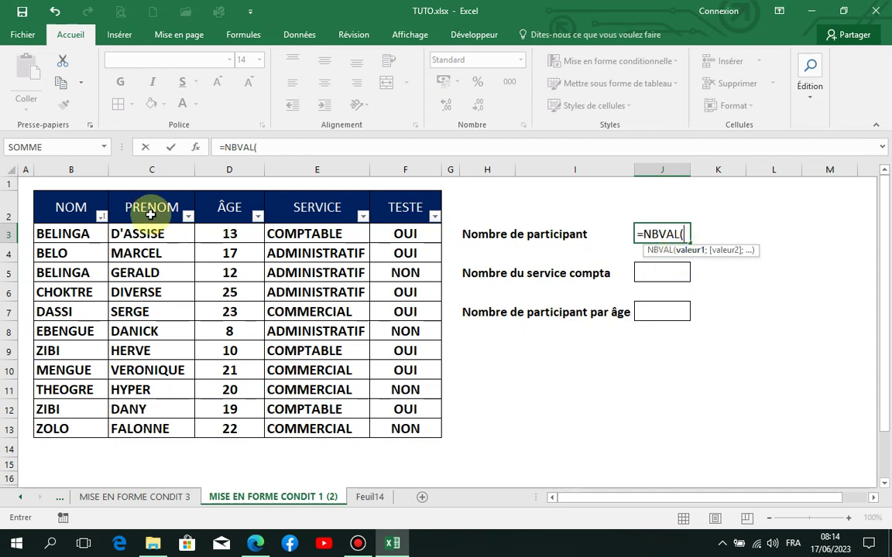
left_click_drag(81, 236, 66, 437)
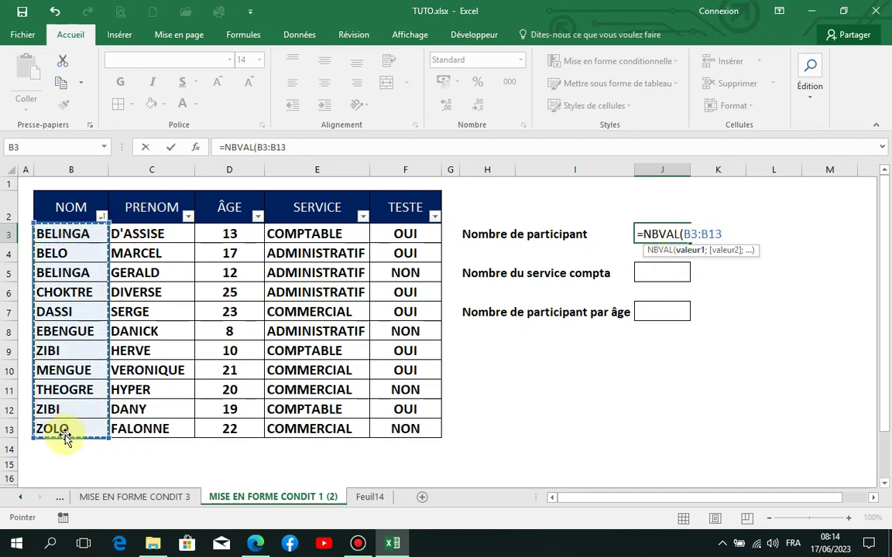
type(")")
key("Return")
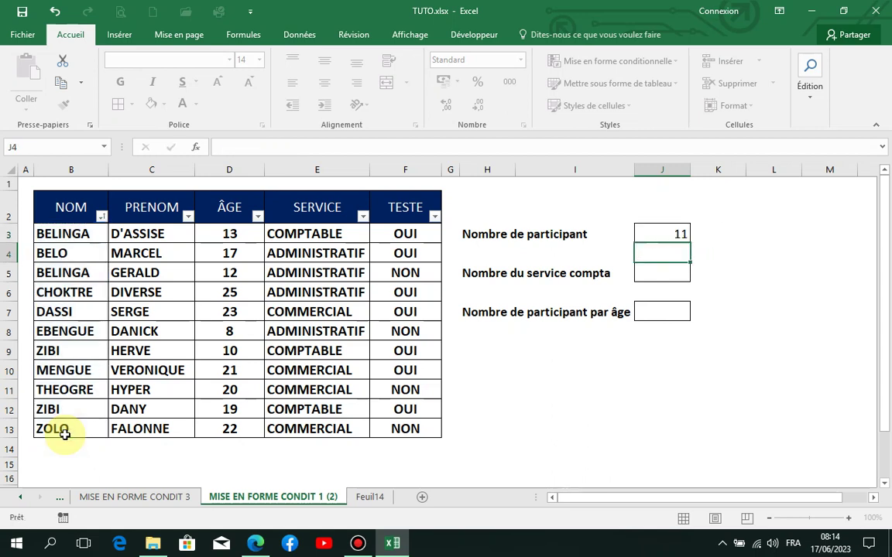
Format the result cells J3, J5 and J7 as bold, size 16, centred horizontally and vertically
left_click(672, 233)
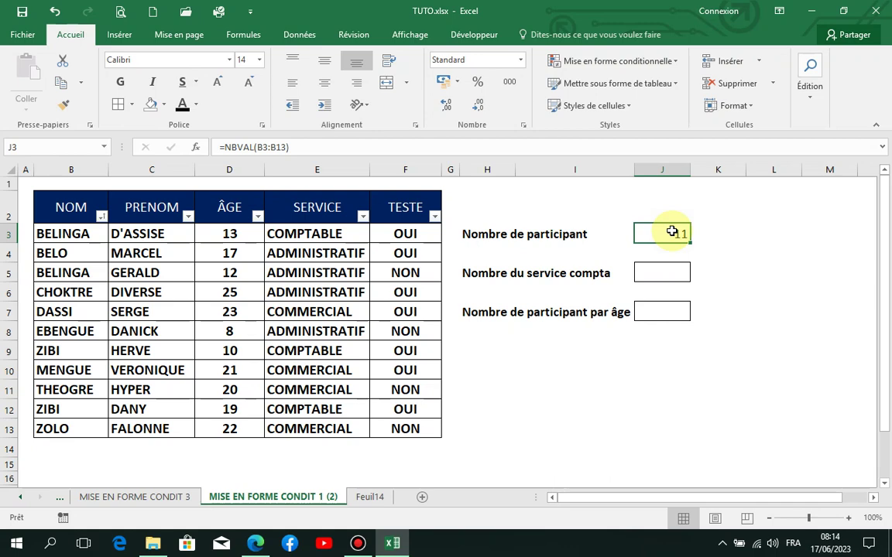
left_click(666, 273, "ctrl")
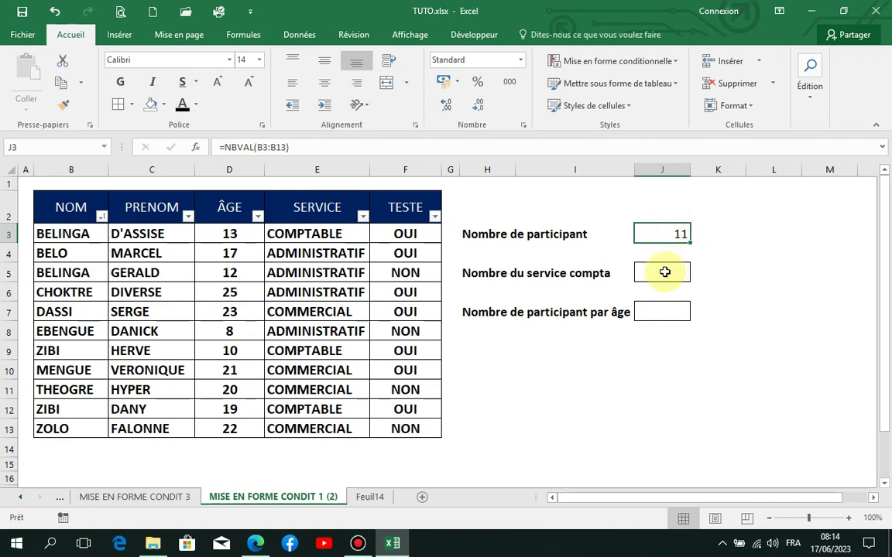
left_click(668, 313, "ctrl")
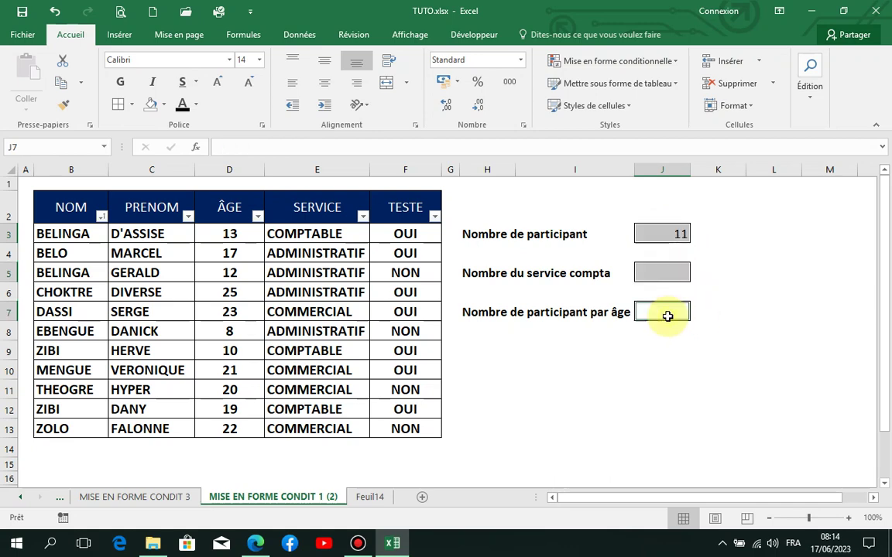
left_click(325, 62)
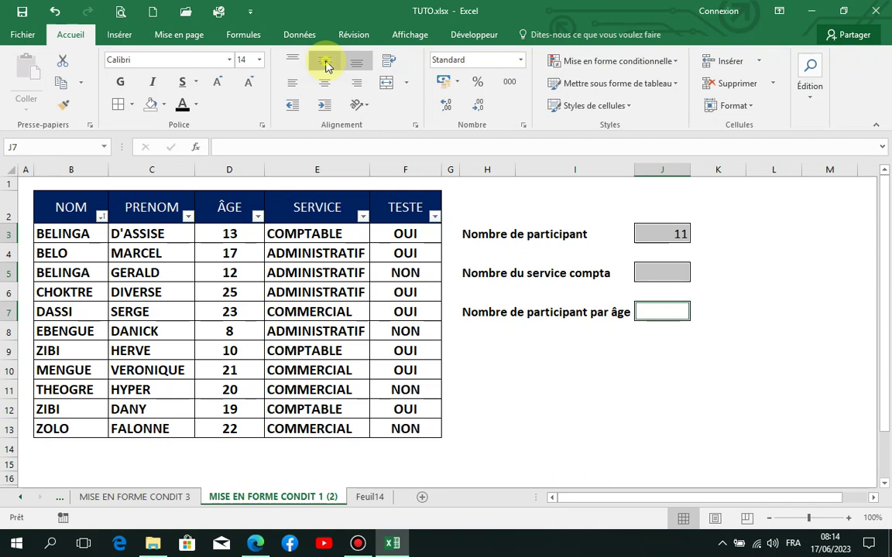
left_click(121, 82)
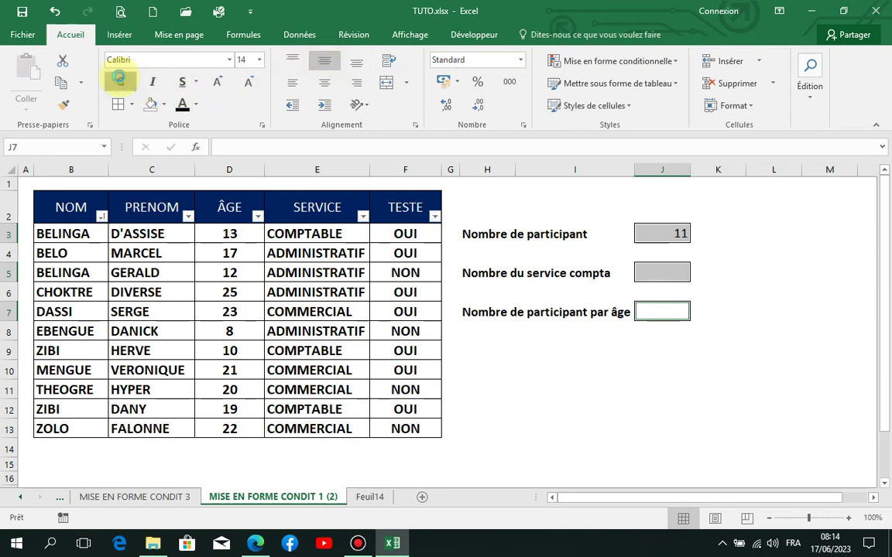
left_click(319, 86)
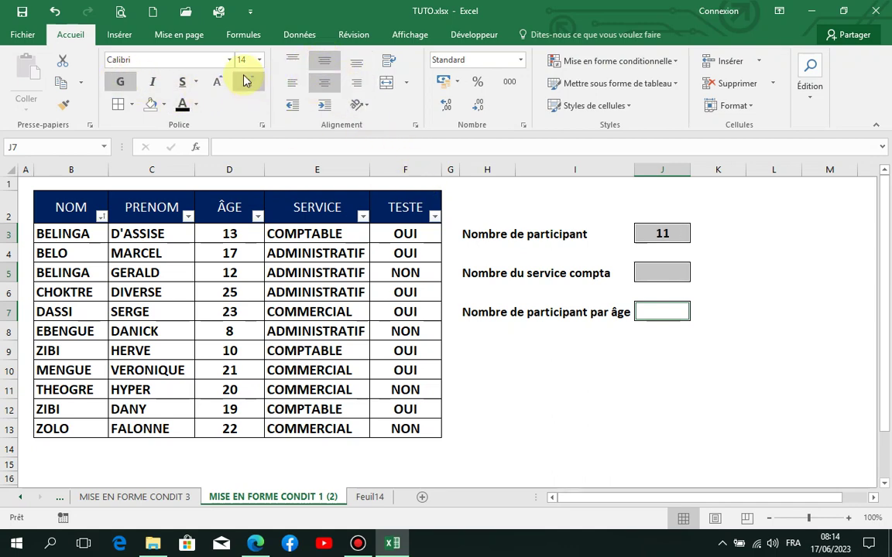
left_click(217, 83)
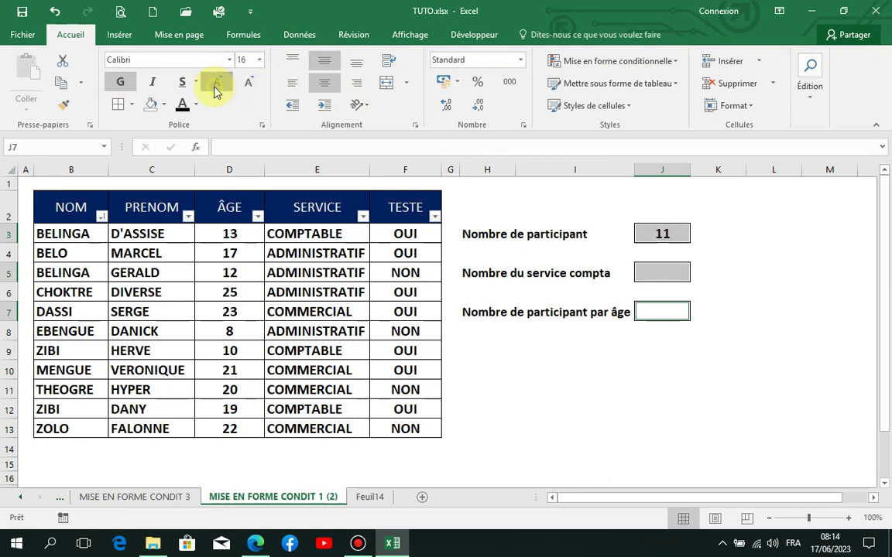
left_click(661, 375)
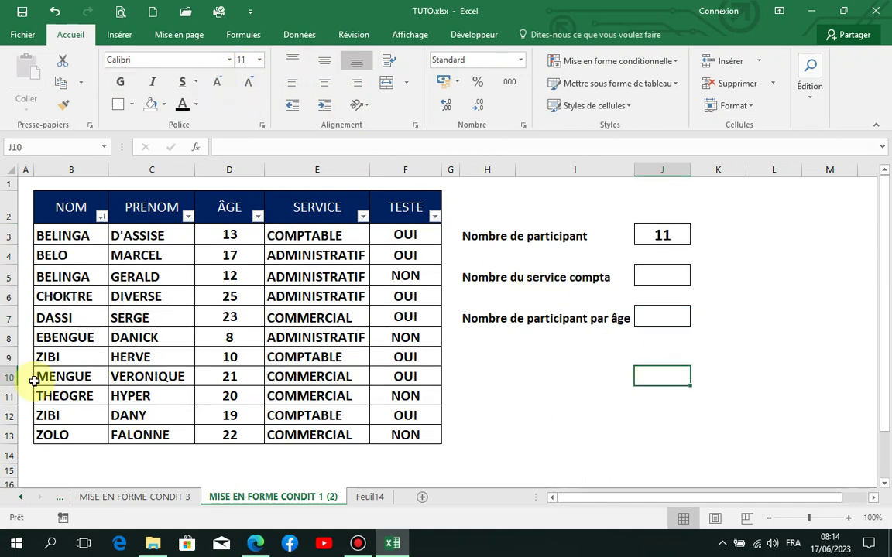
Insert two blank rows inside the participant table, starting at row 9
left_click(7, 357)
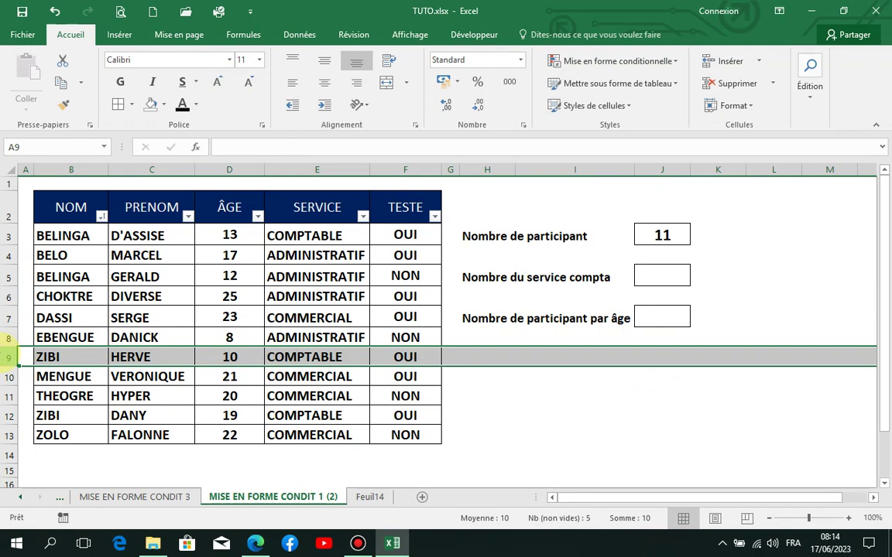
right_click(8, 357)
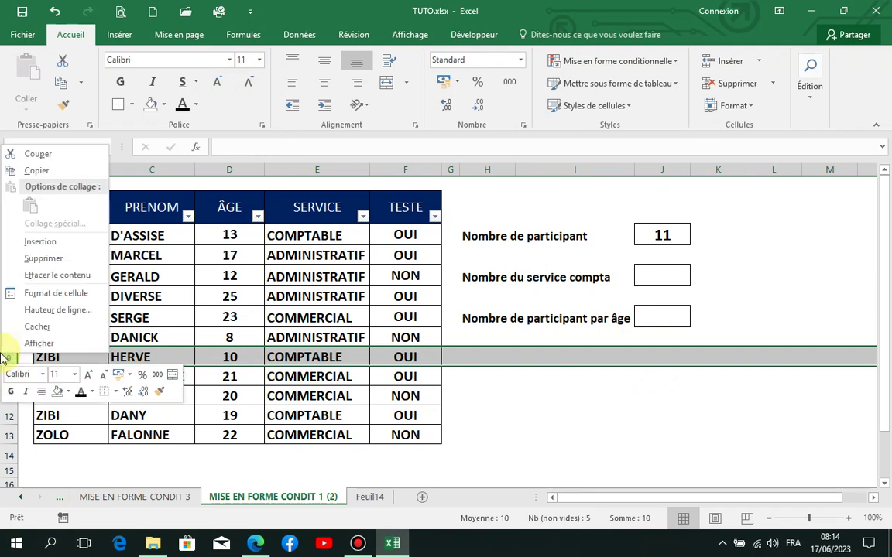
left_click(43, 240)
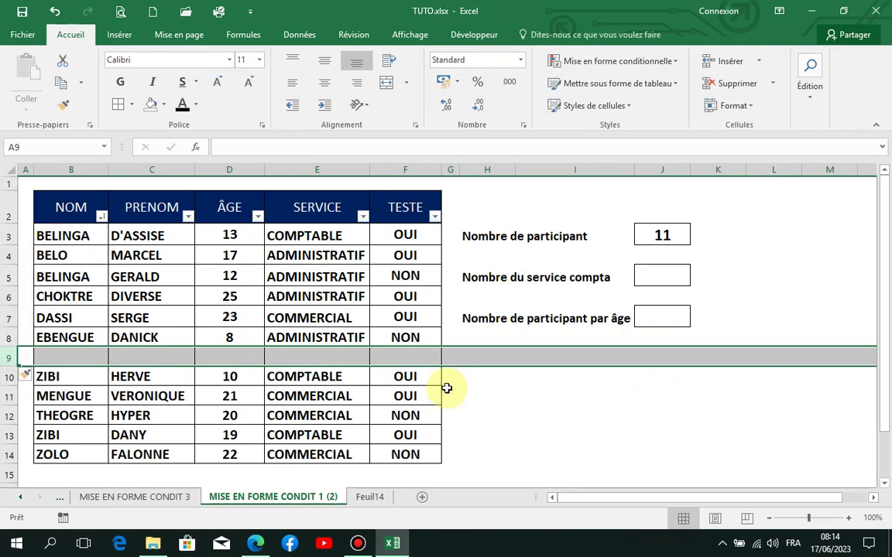
left_click(600, 438)
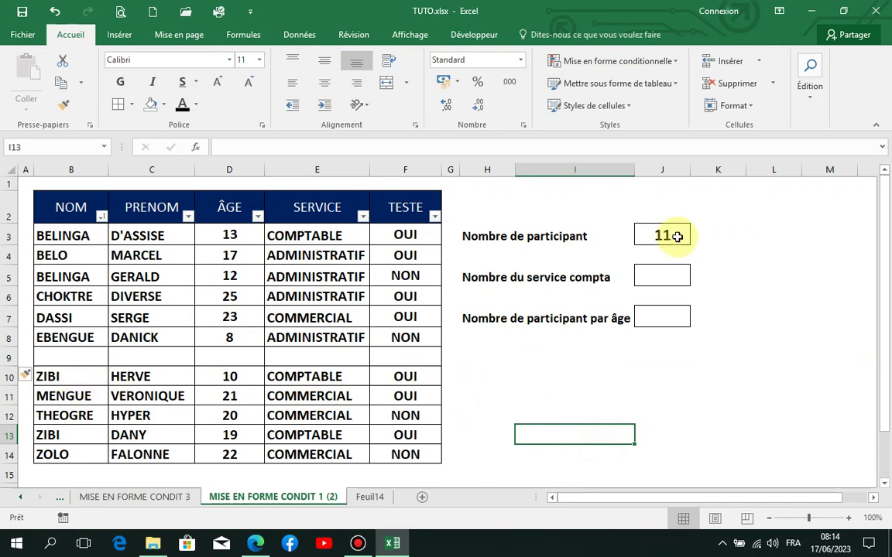
right_click(8, 357)
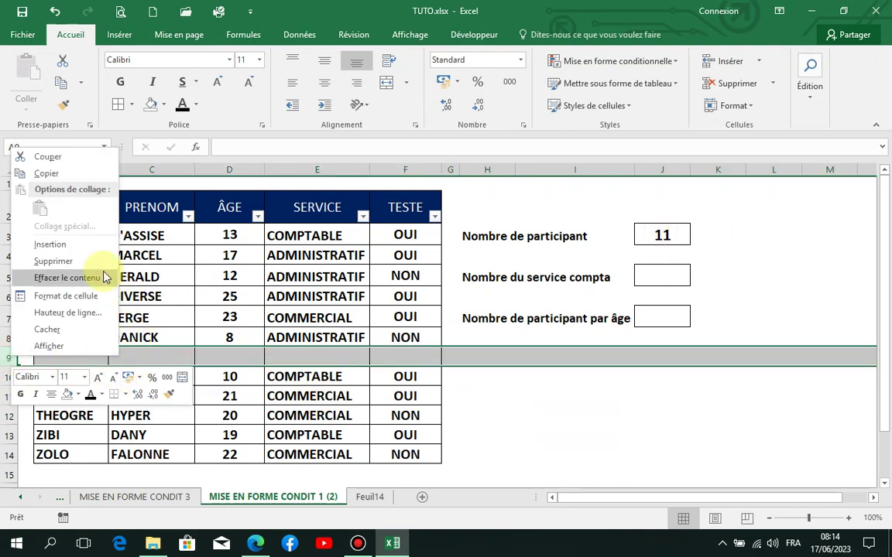
key("Escape")
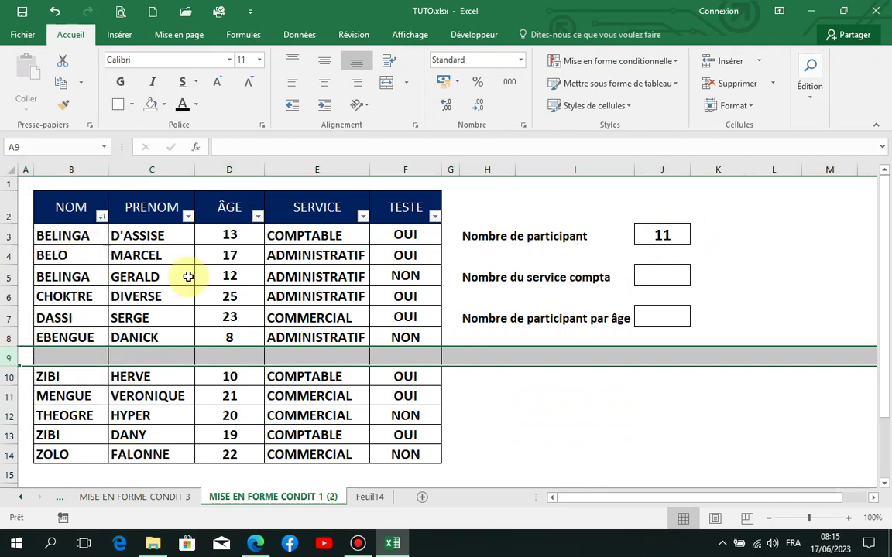
left_click(605, 396)
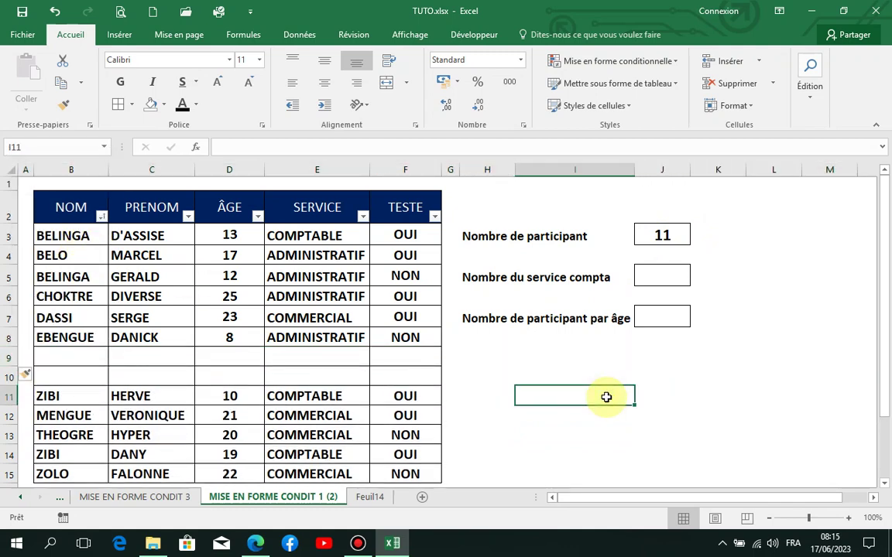
Enter gt in B9 to test the participant count, and undo the entry
left_click(90, 361)
type("gt")
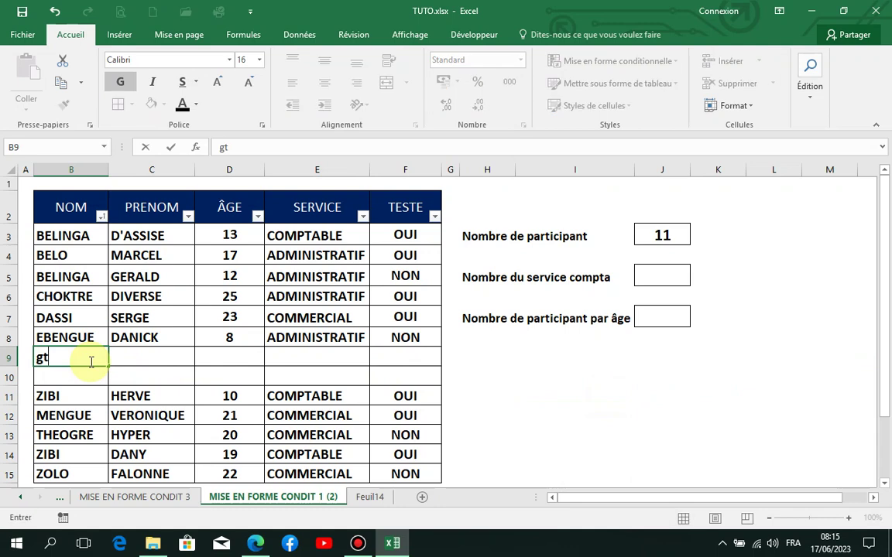
key("Return")
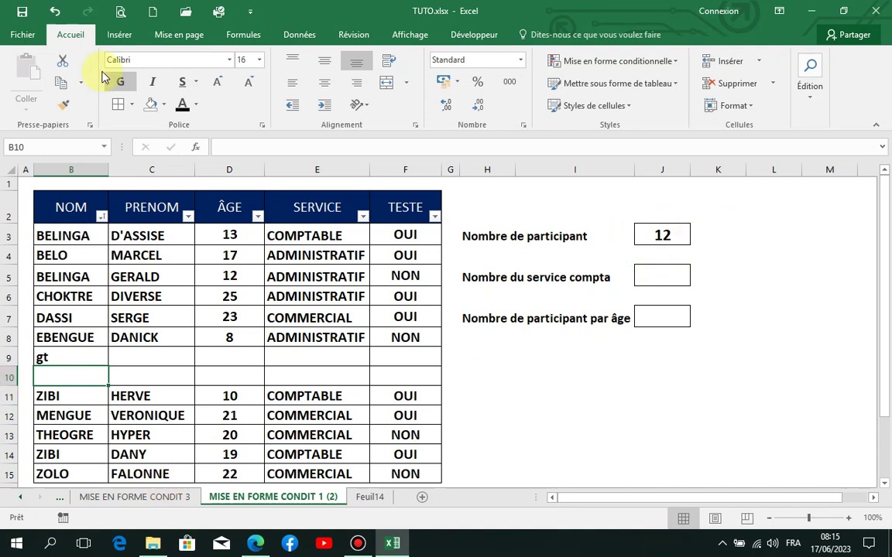
left_click(52, 12)
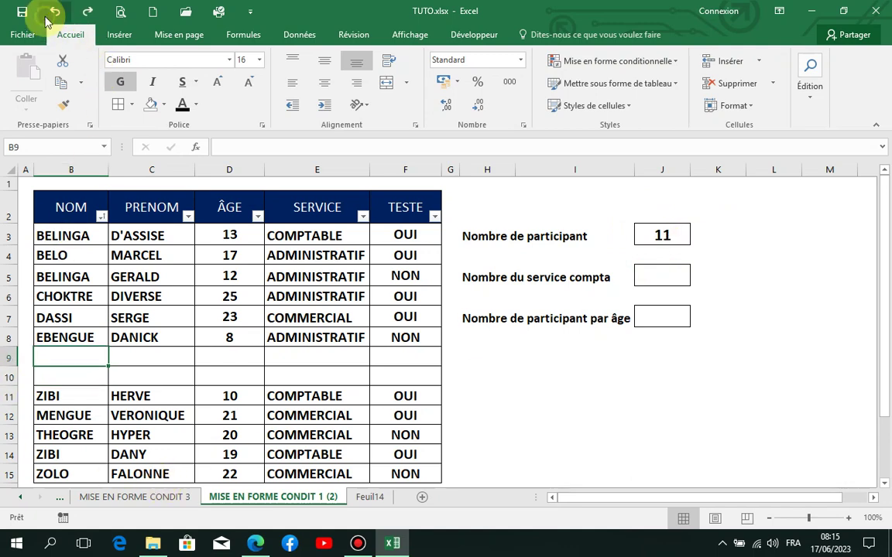
Undo the insertion of the two blank rows in the participant table
left_click(52, 12)
left_click(48, 15)
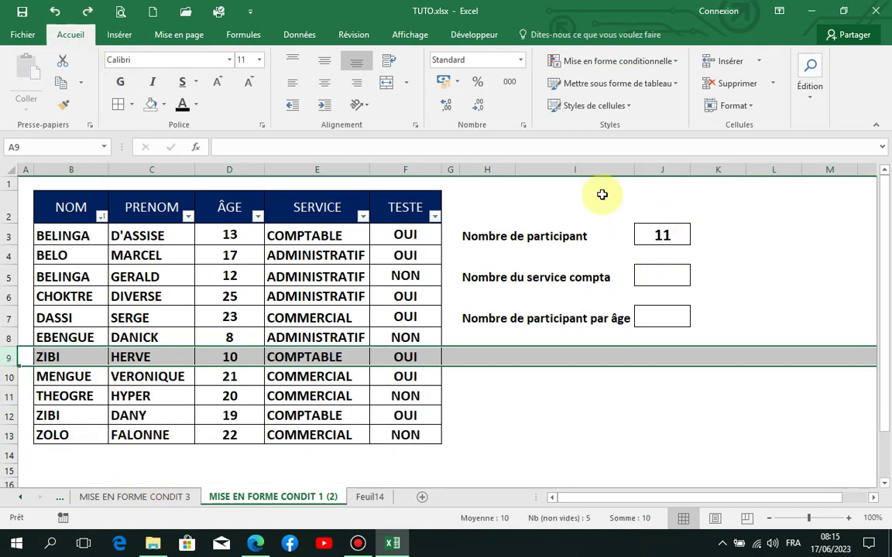
left_click(691, 414)
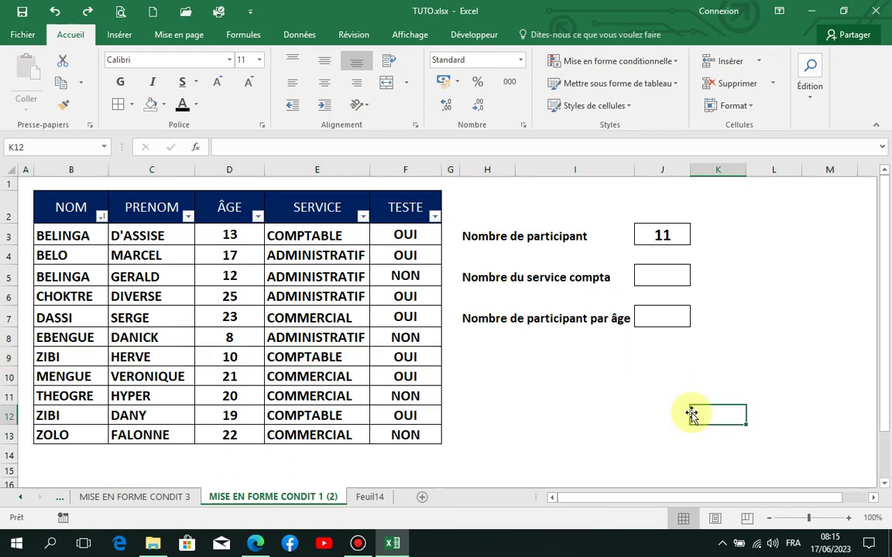
Count the accounting-service members in J5 with the formula =NB.SI(E3:E13;E3)
left_click(670, 270)
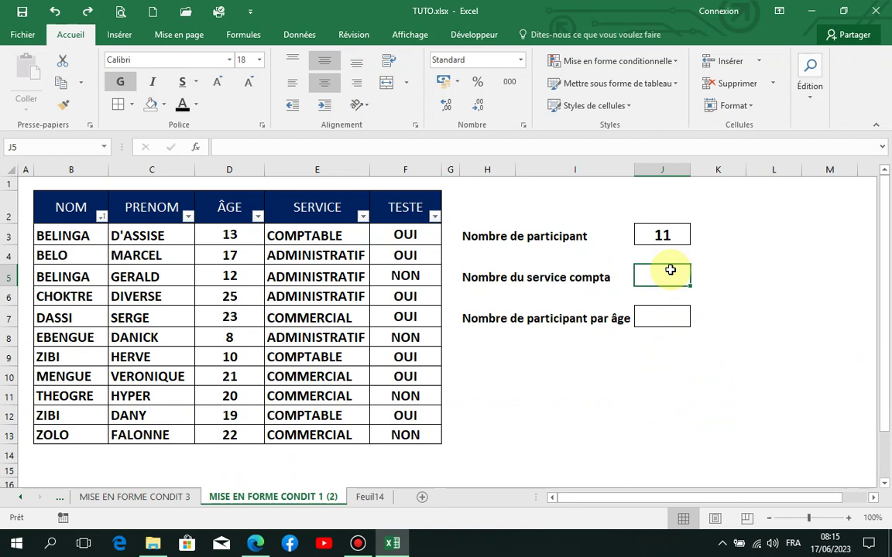
type("=n")
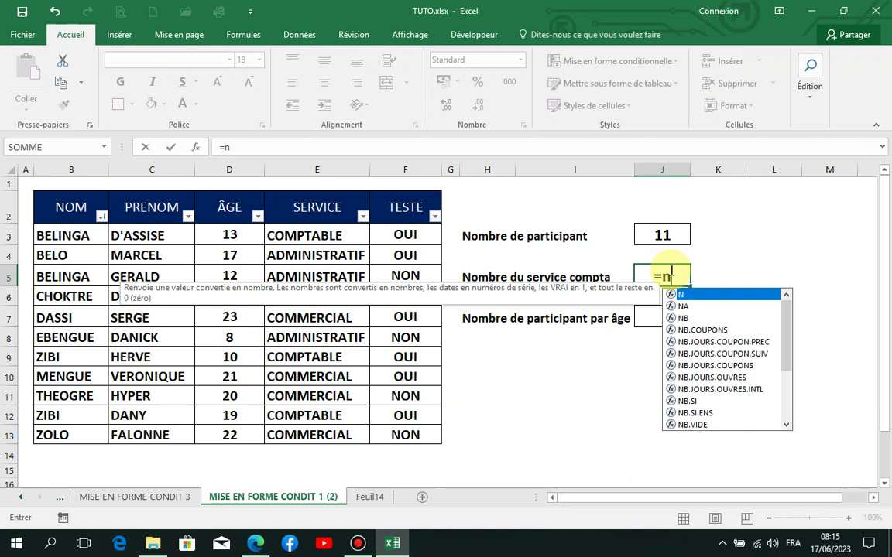
type("b")
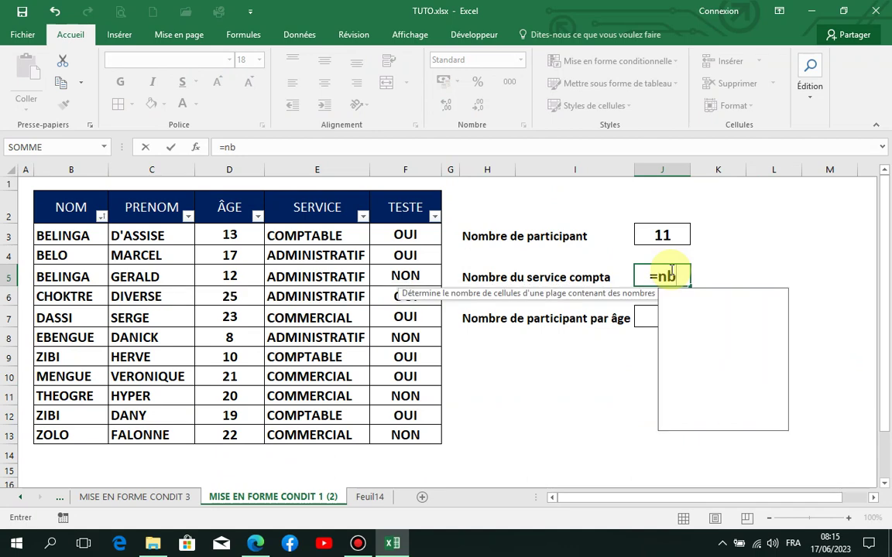
type(".")
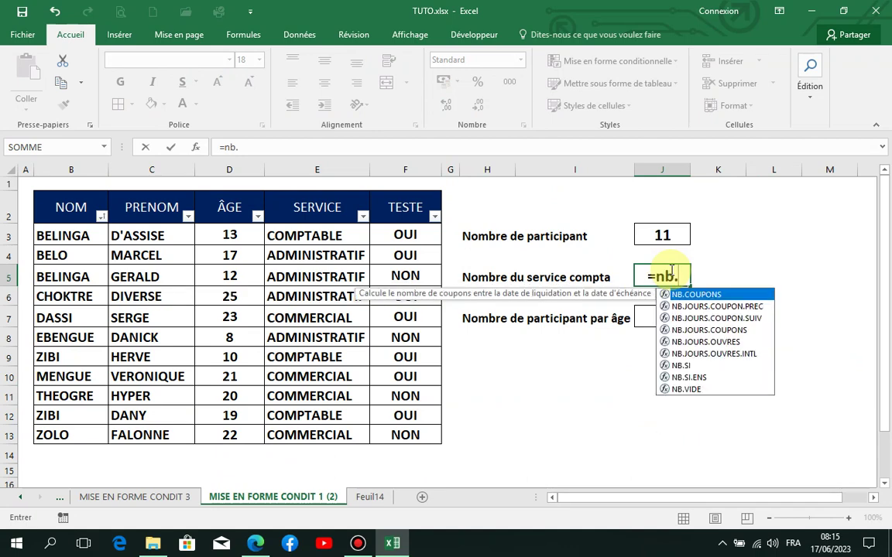
double_click(681, 365)
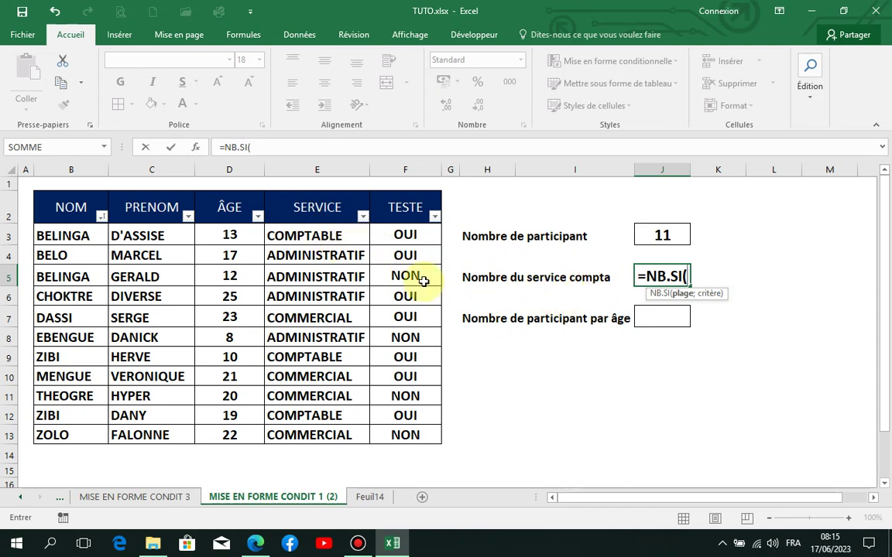
left_click_drag(309, 235, 322, 431)
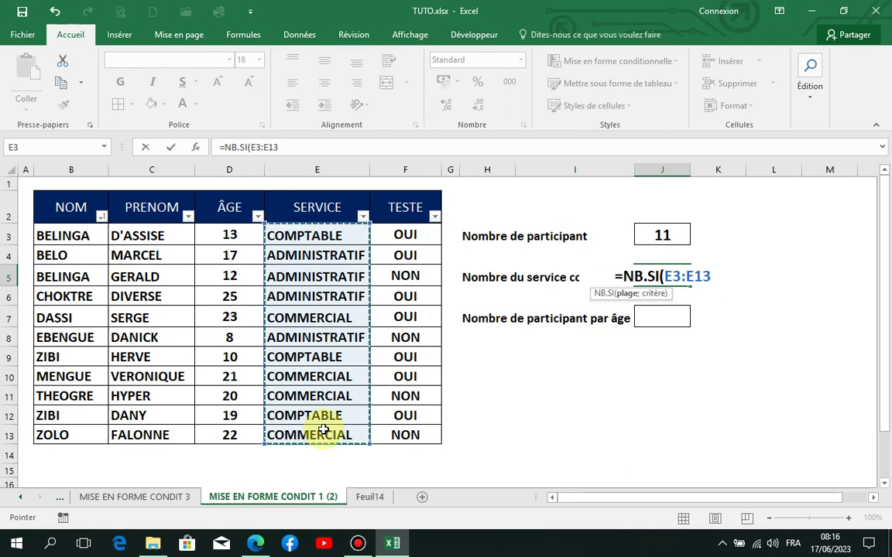
type(";")
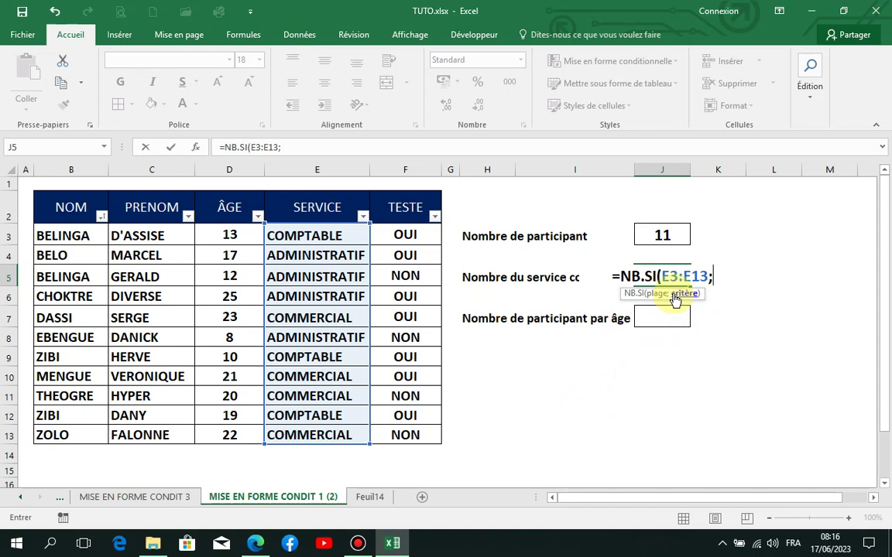
left_click_drag(673, 300, 642, 399)
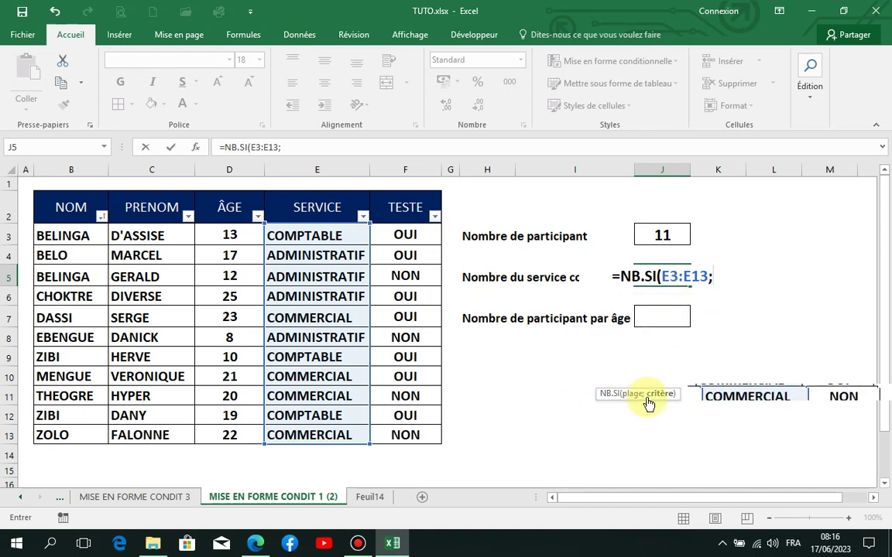
left_click_drag(642, 396, 741, 319)
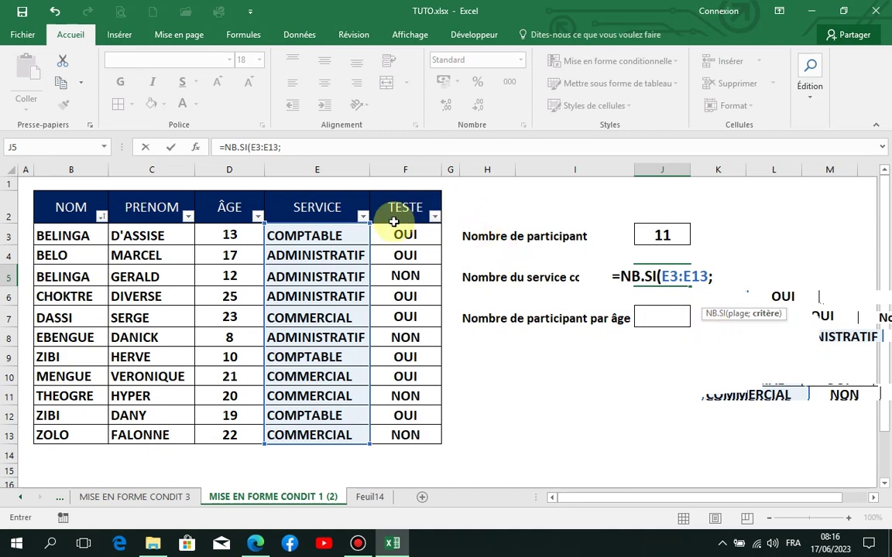
left_click(323, 235)
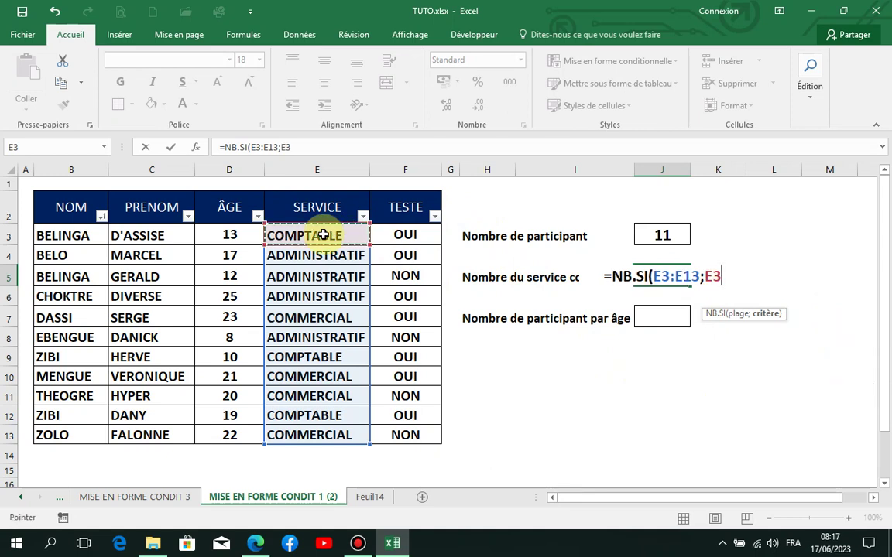
type(")")
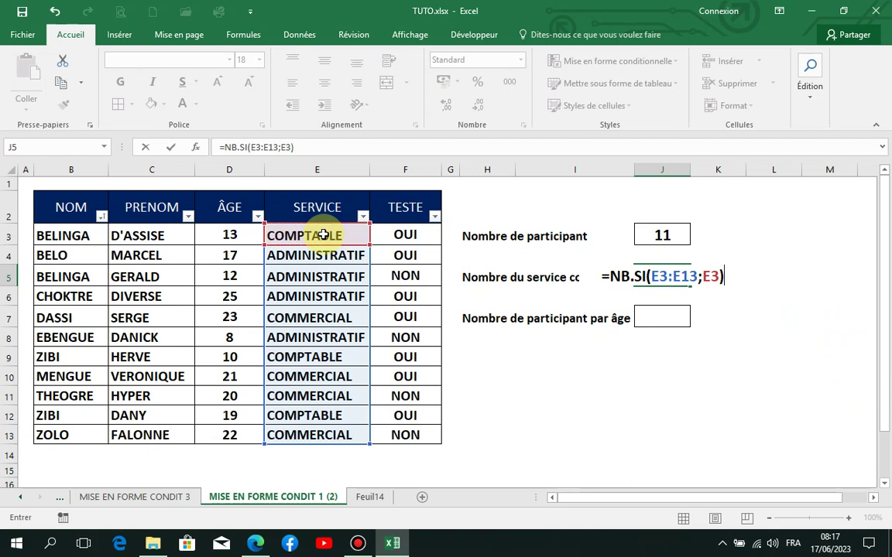
key("Return")
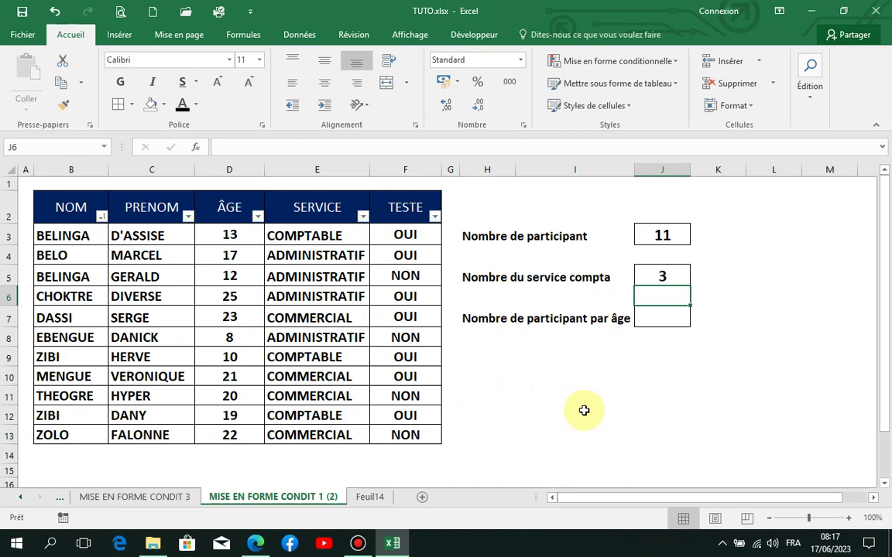
Count the accounting-service members in K5 using a text criterion, with the formula =NB.SI(E3:E13;"comptable")
left_click(728, 277)
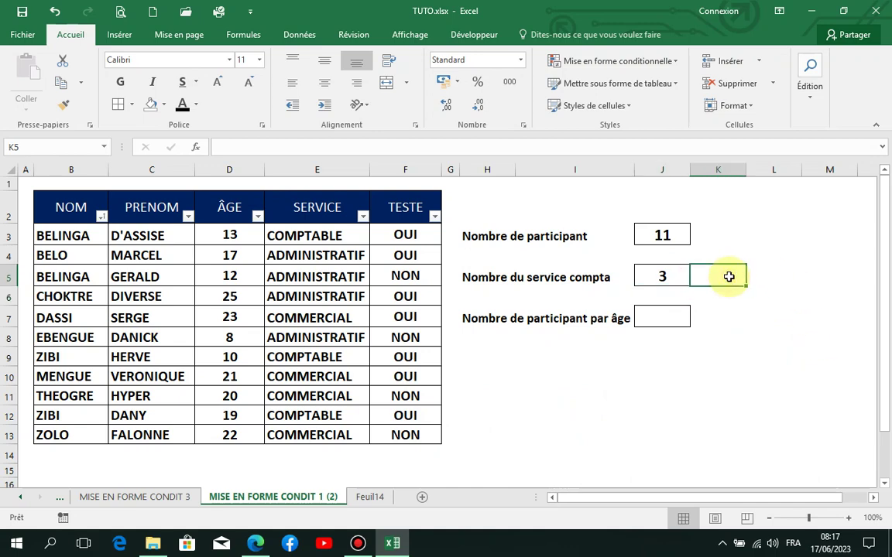
type("=nb")
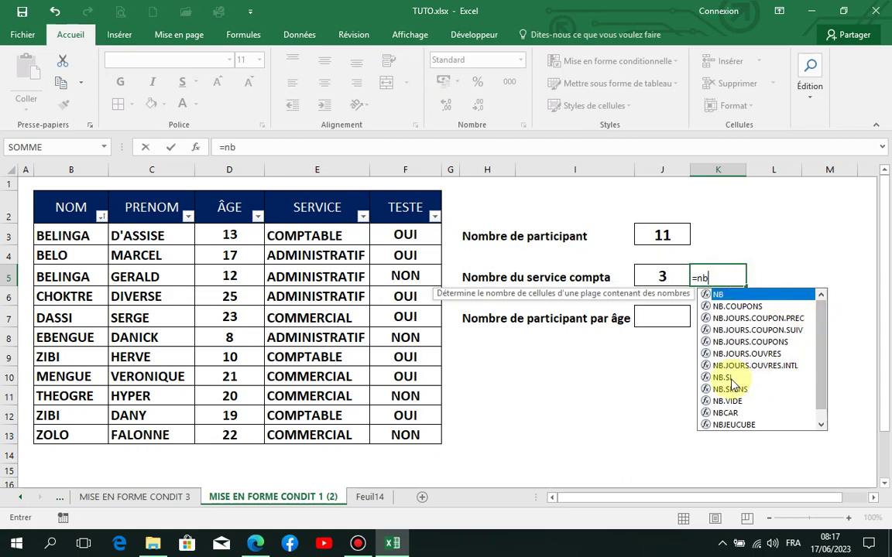
double_click(728, 378)
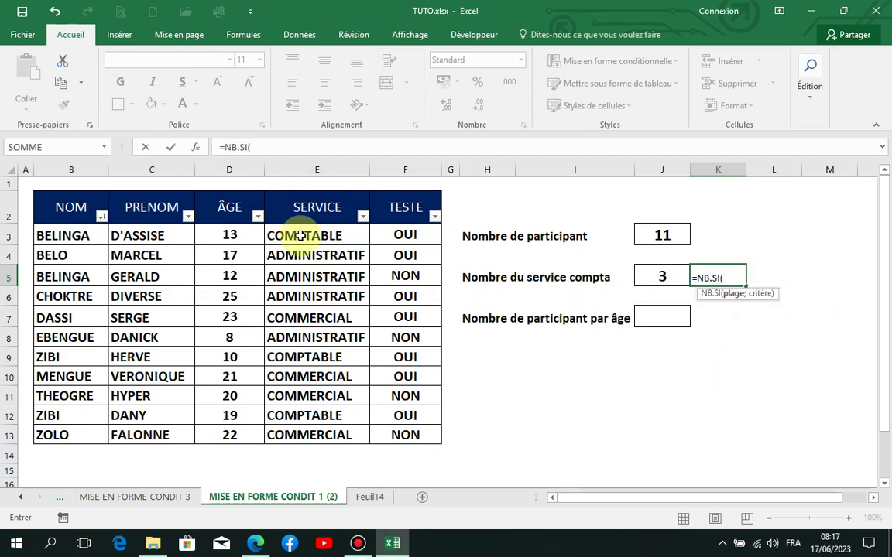
left_click_drag(293, 233, 319, 435)
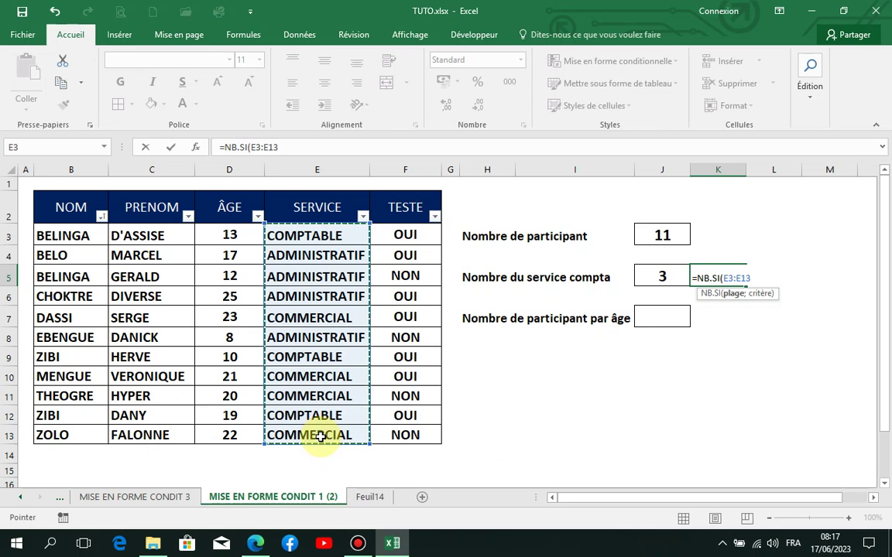
type(";")
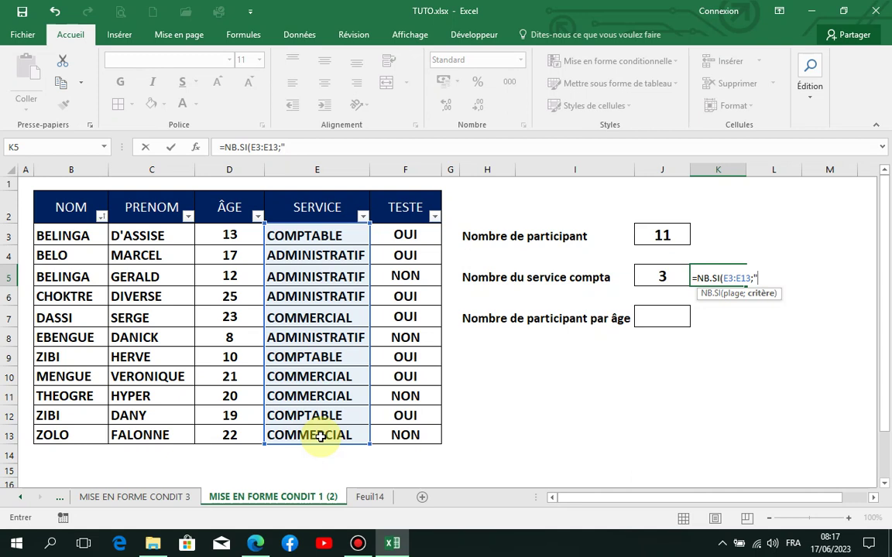
type("comptable\"")
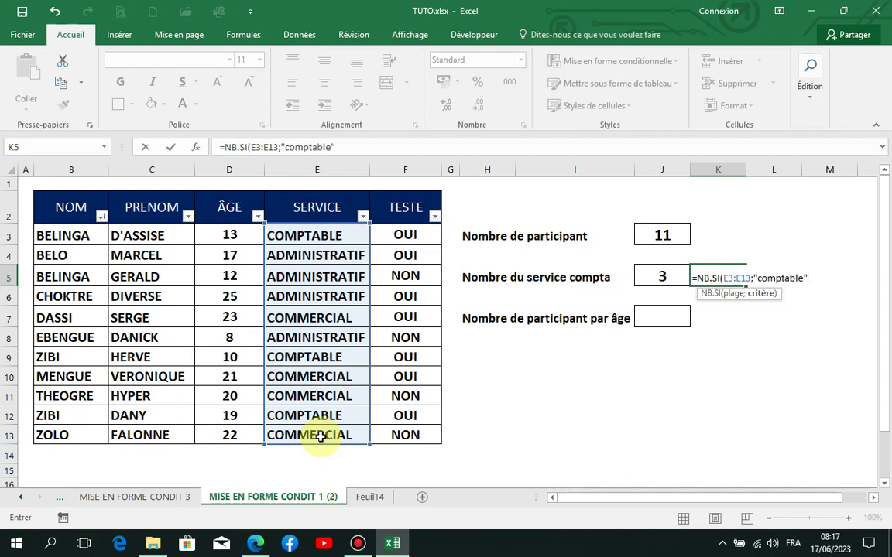
type(")")
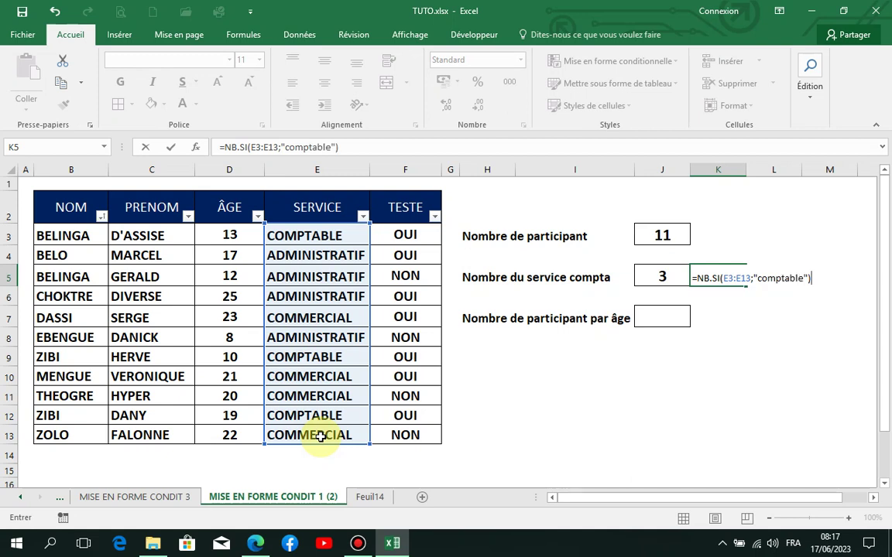
key("Return")
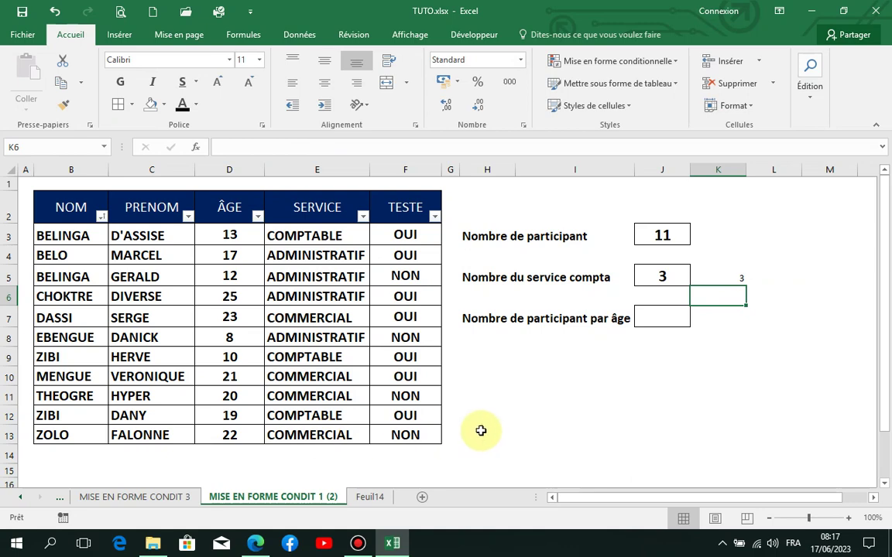
Compare the formulas in J5 and K5, and misspell the criterion in K5 as "comptabe" to test the count
left_click(731, 278)
left_click(652, 276)
left_click(718, 272)
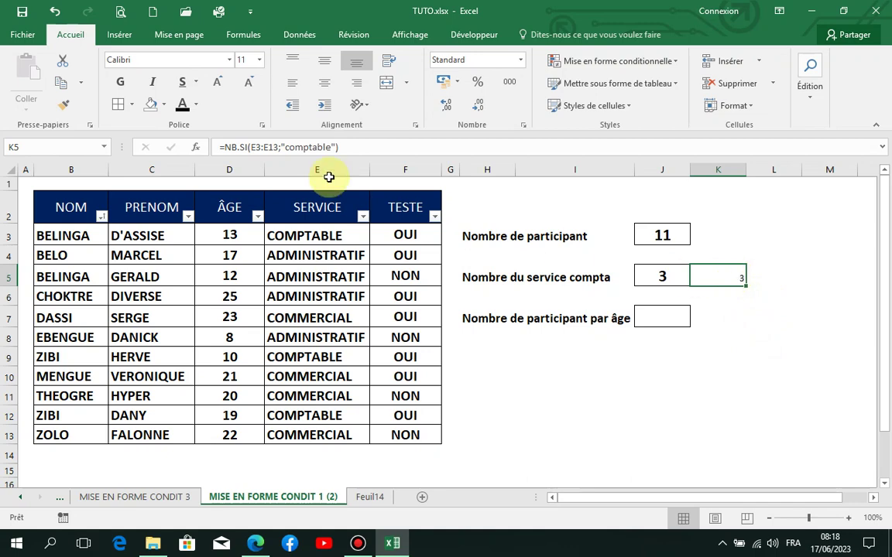
left_click(326, 148)
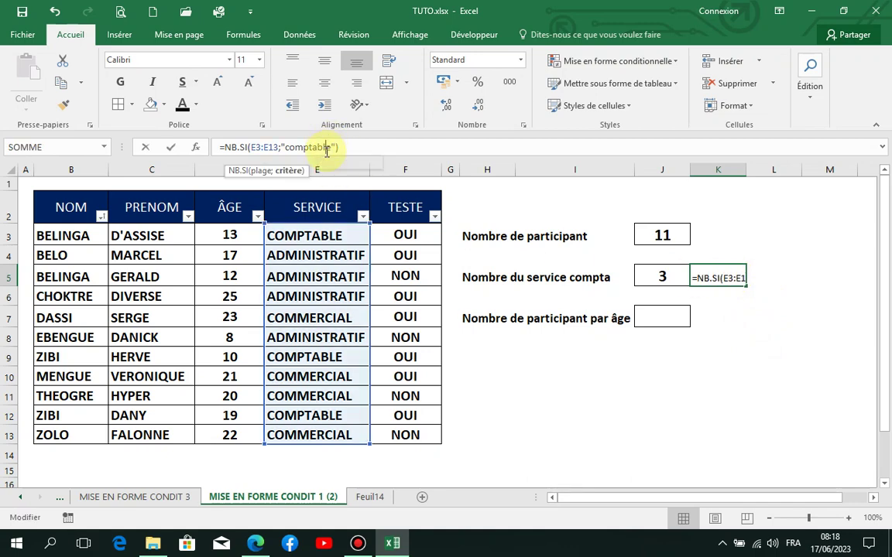
key("BackSpace")
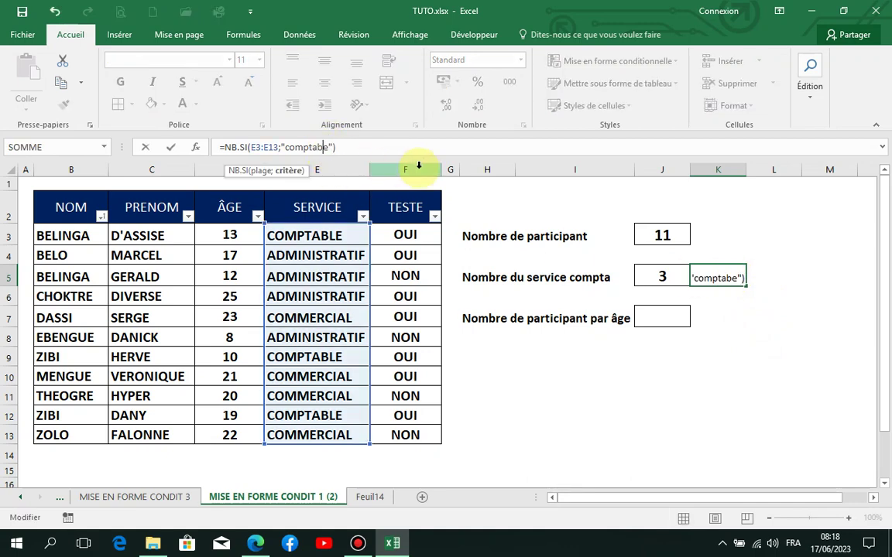
key("Return")
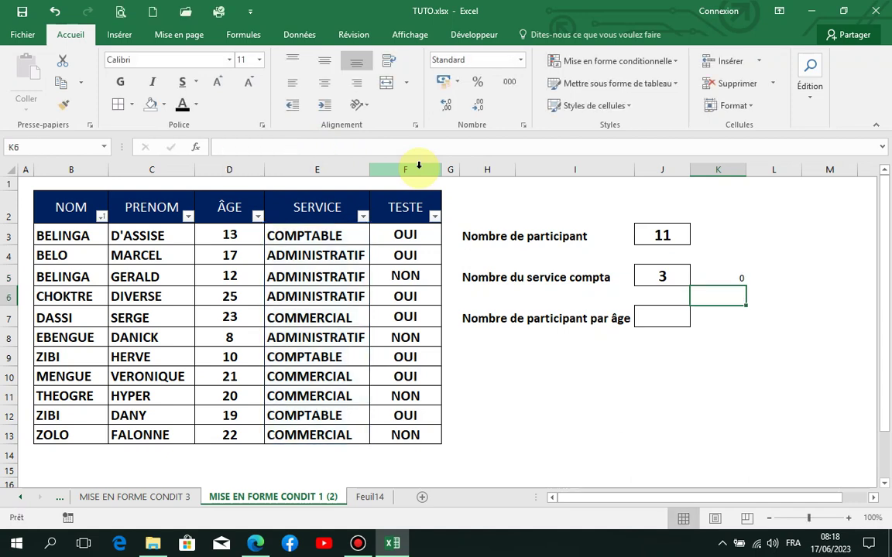
left_click(721, 276)
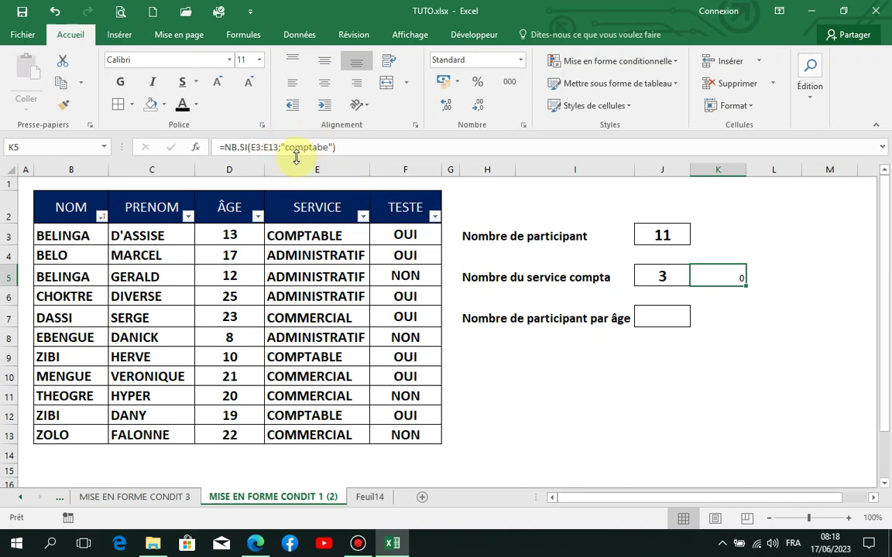
Change the service in E3 to COMPTABE to test how the two counts react
left_click(332, 239)
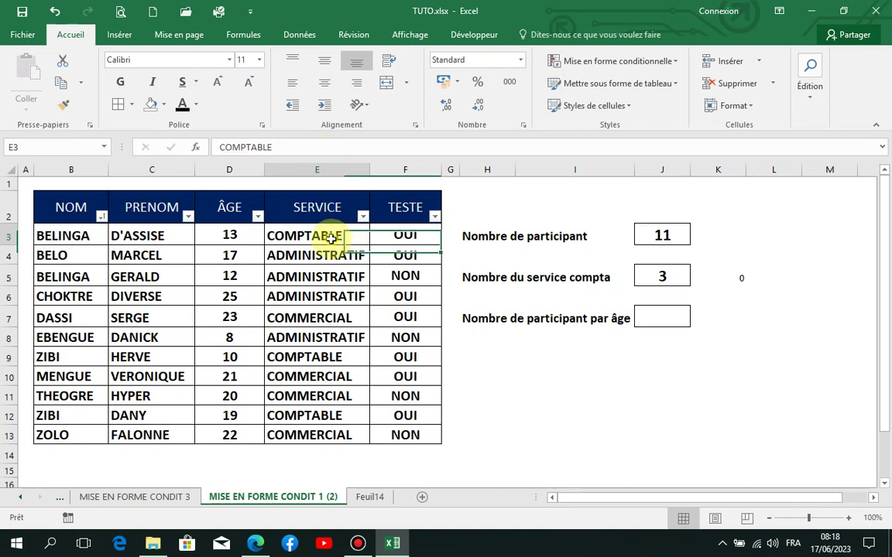
left_click(273, 149)
key("BackSpace")
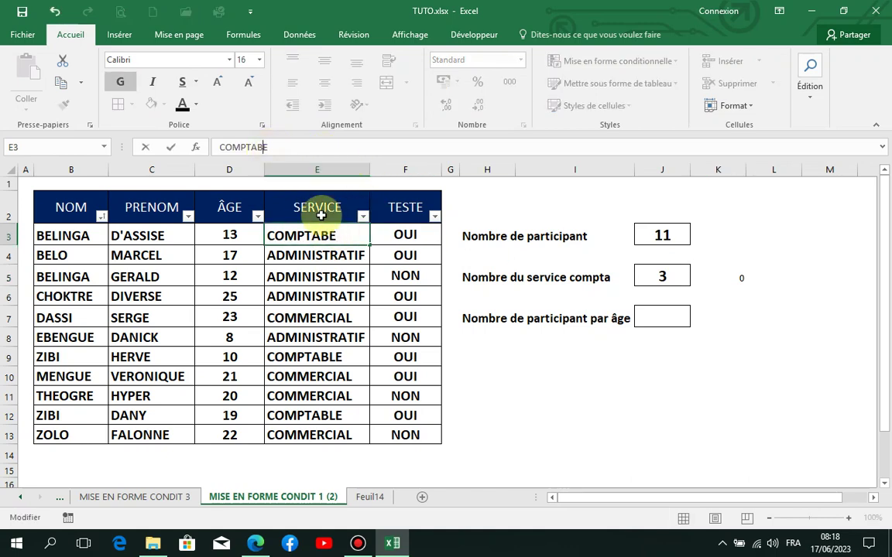
key("Return")
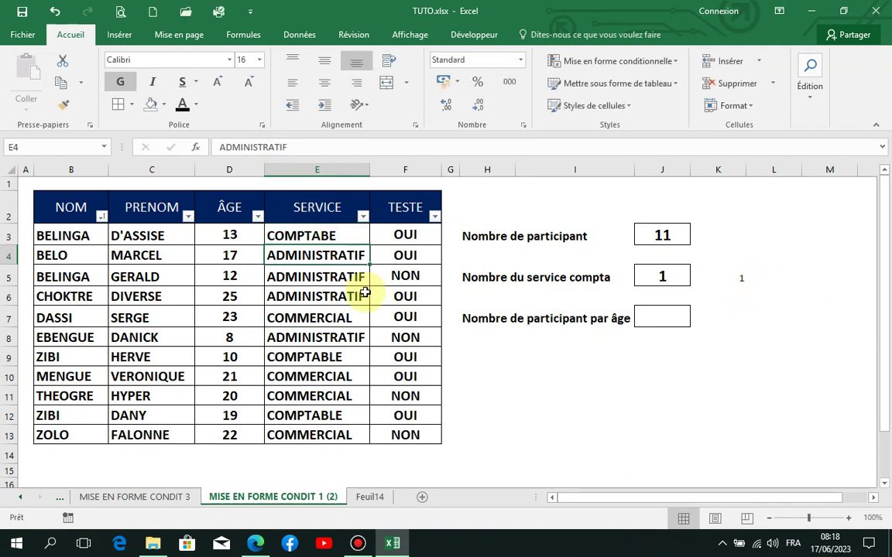
Undo the test edit in E3 and the formula entries in K5
left_click(54, 11)
left_click(54, 12)
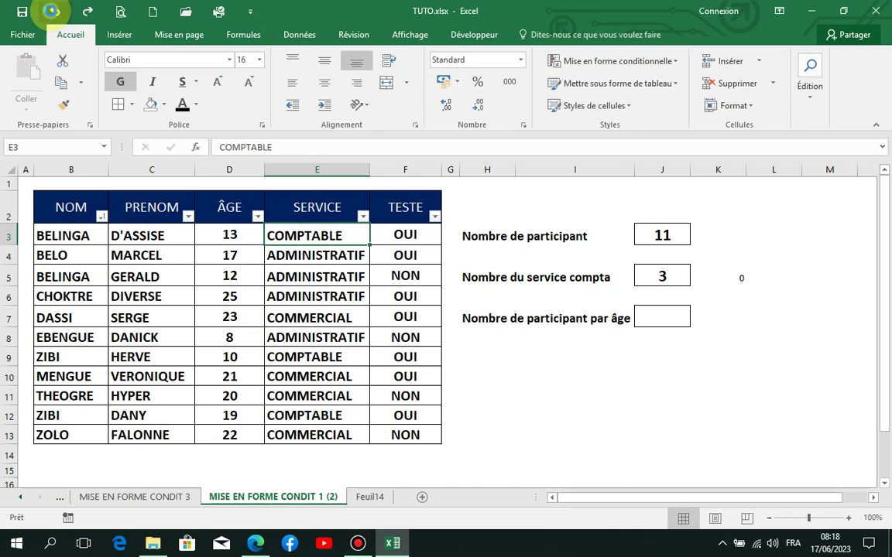
left_click(54, 11)
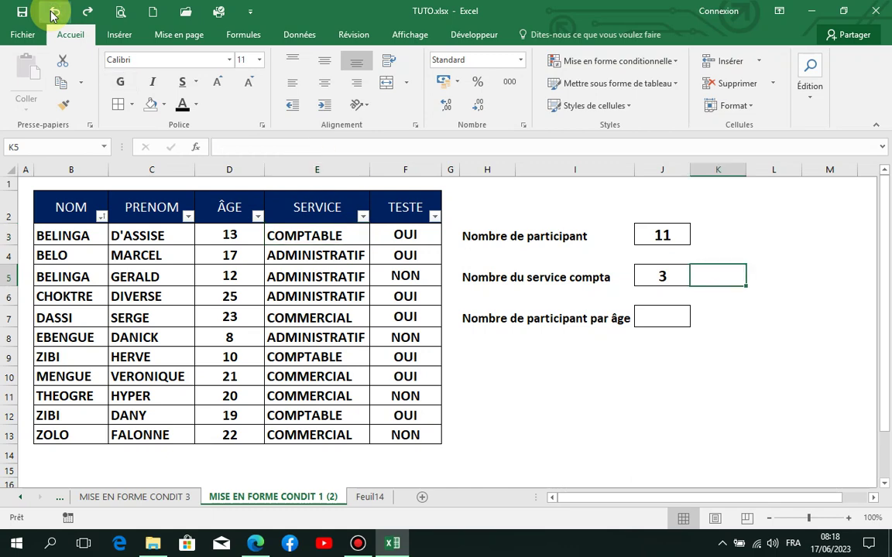
left_click(768, 379)
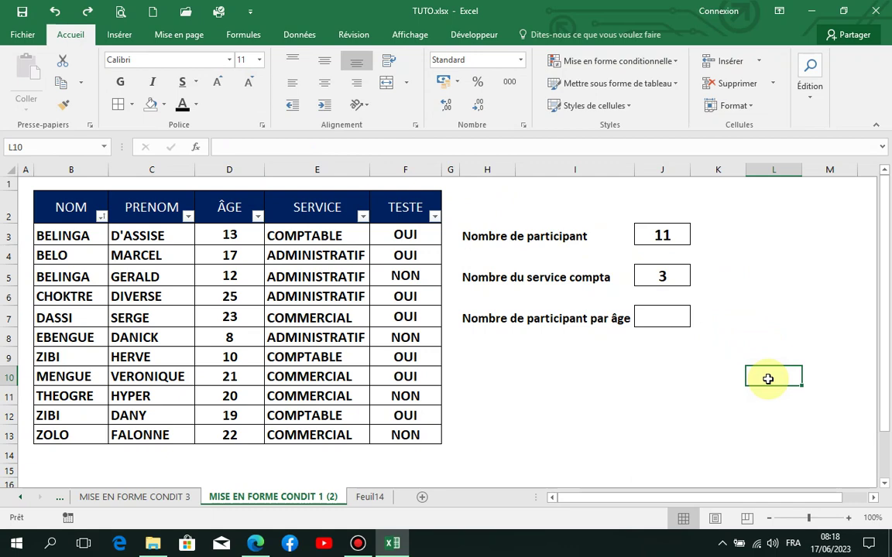
Select the age-count result cell J7, and consult the comparison operators on the Feuil14 sheet
left_click(671, 324)
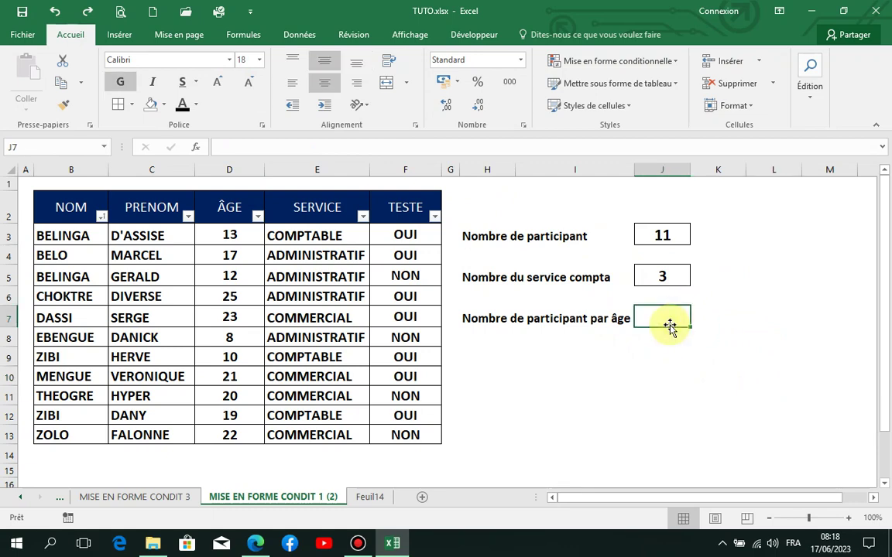
left_click(368, 499)
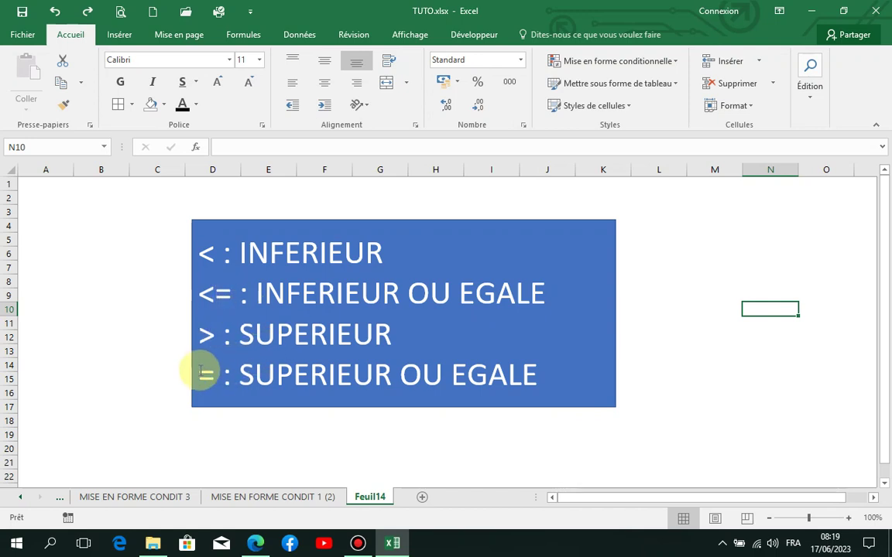
Widen the operators text box on Feuil14, correct its last operator to >=, and return to the MISE EN FORME CONDIT 1 (2) sheet
left_click(275, 363)
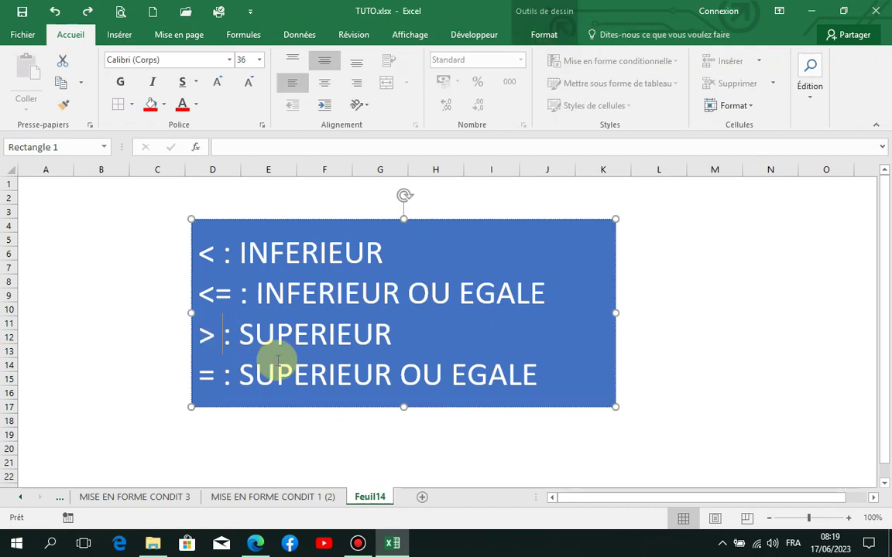
left_click_drag(191, 313, 155, 313)
left_click(169, 379)
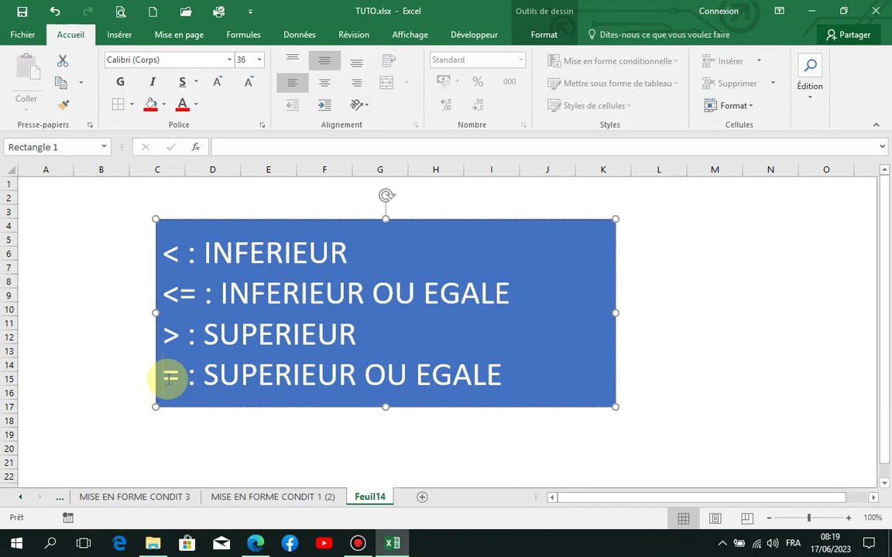
type(">")
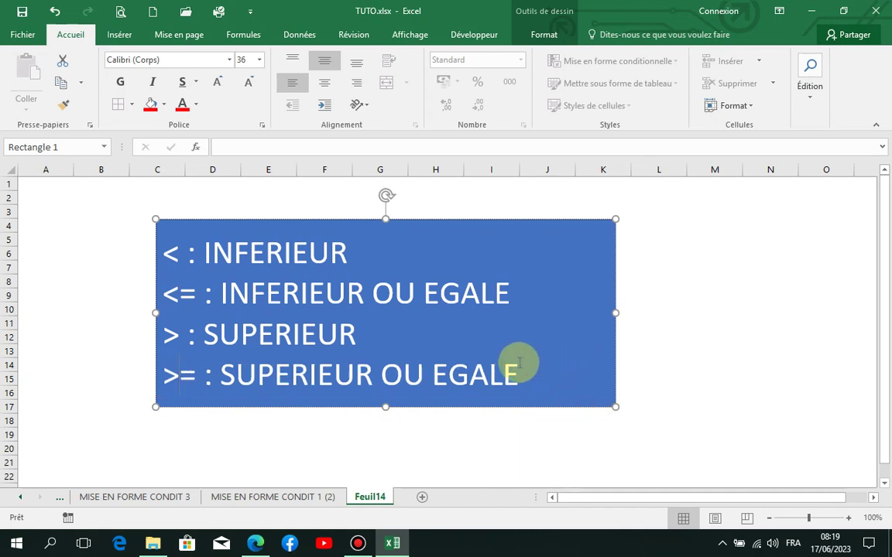
key("ctrl+a")
left_click(330, 500)
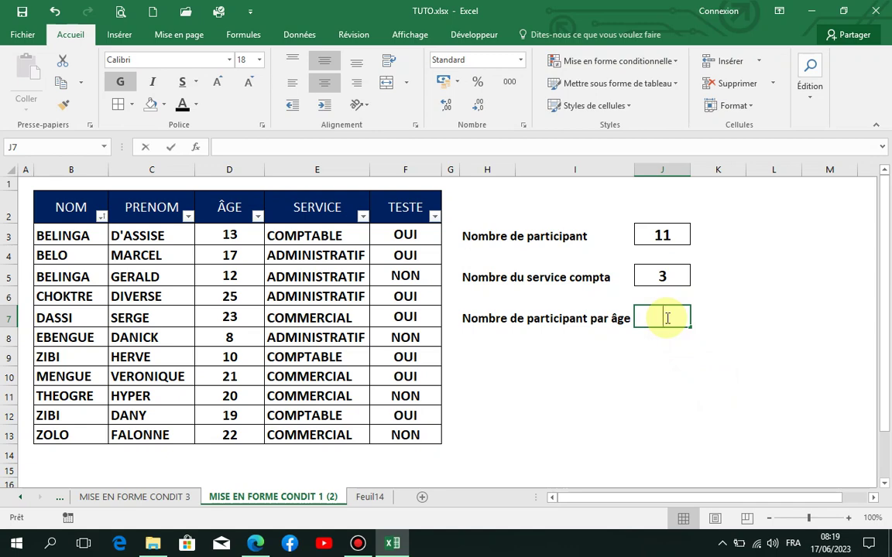
type("=nb")
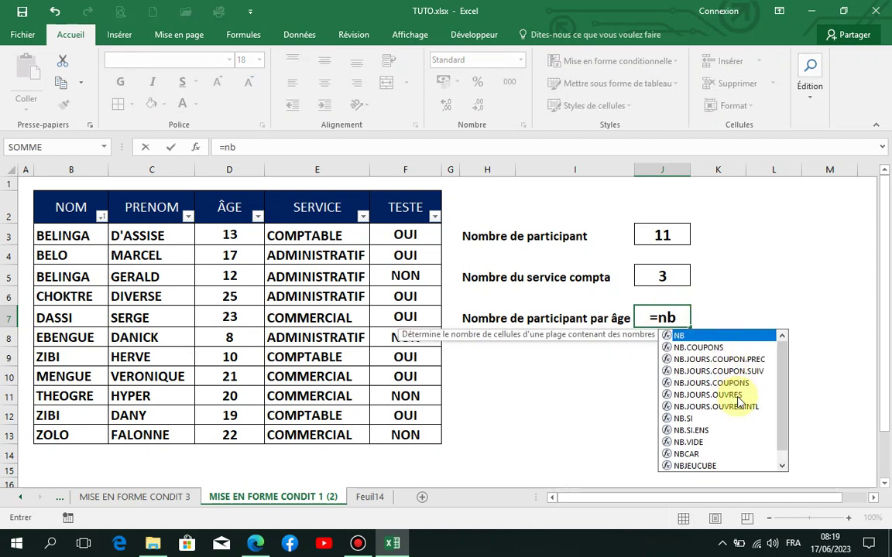
left_click(687, 419)
double_click(688, 419)
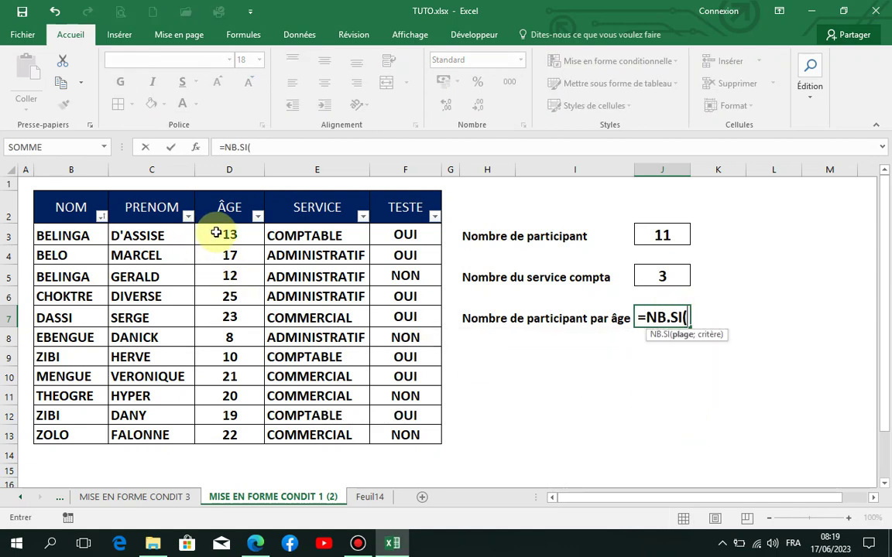
left_click_drag(215, 234, 232, 436)
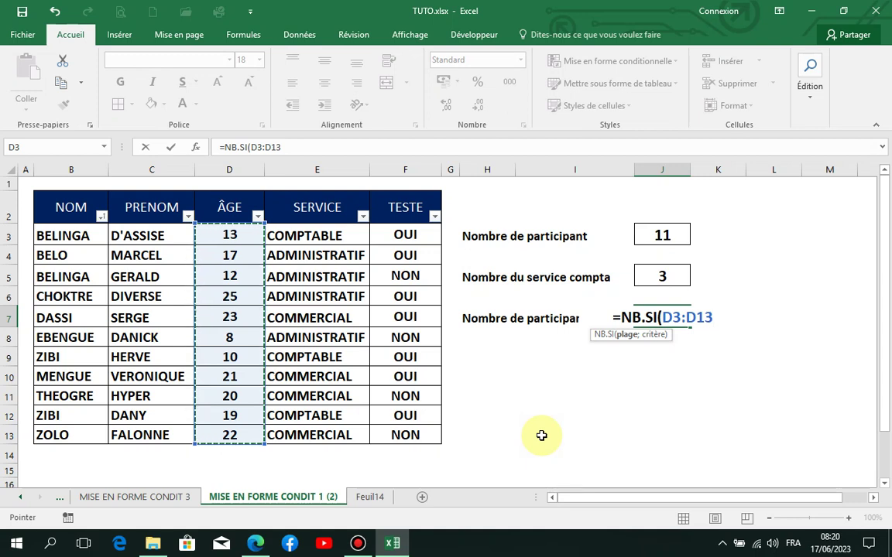
left_click(376, 499)
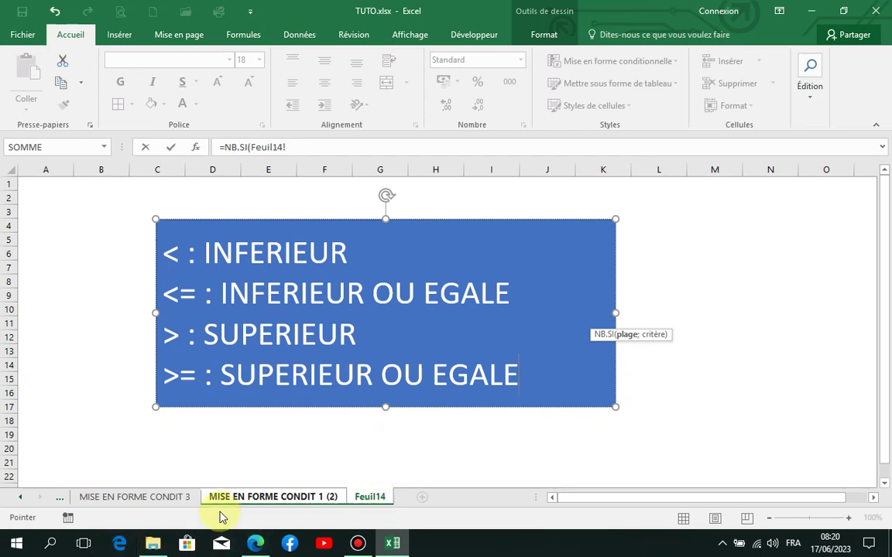
left_click(260, 502)
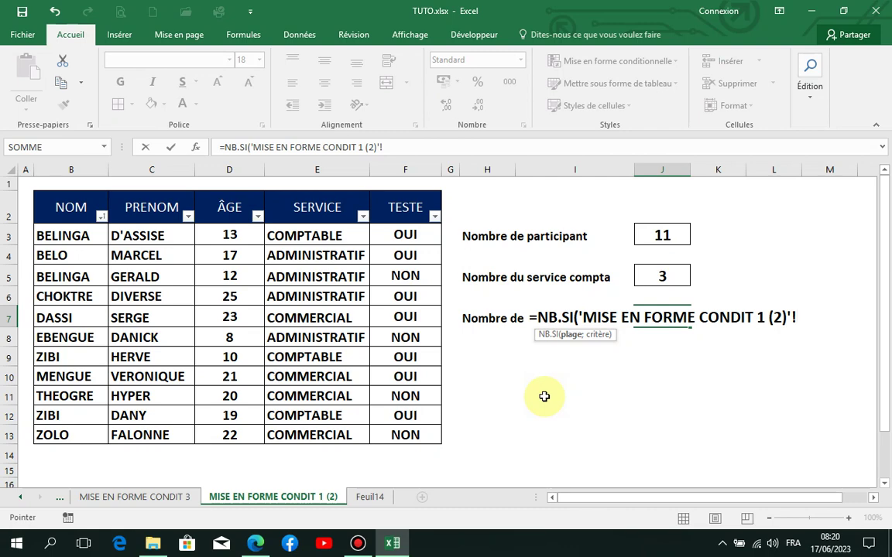
key("BackSpace")
key("BackSpace")
key("BackSpace")
key("BackSpace")
key("BackSpace")
key("BackSpace")
key("BackSpace")
key("BackSpace")
key("BackSpace")
key("BackSpace")
key("BackSpace")
key("BackSpace")
key("BackSpace")
key("BackSpace")
key("BackSpace")
key("BackSpace")
key("BackSpace")
key("BackSpace")
key("BackSpace")
key("BackSpace")
key("BackSpace")
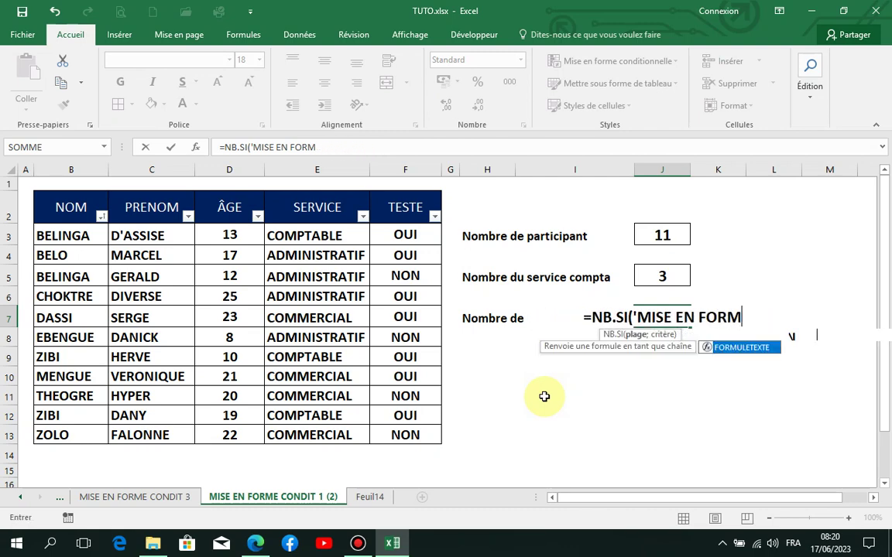
key("BackSpace")
key("BackSpace")
key("BackSpace")
key("BackSpace")
key("BackSpace")
key("BackSpace")
key("BackSpace")
key("BackSpace")
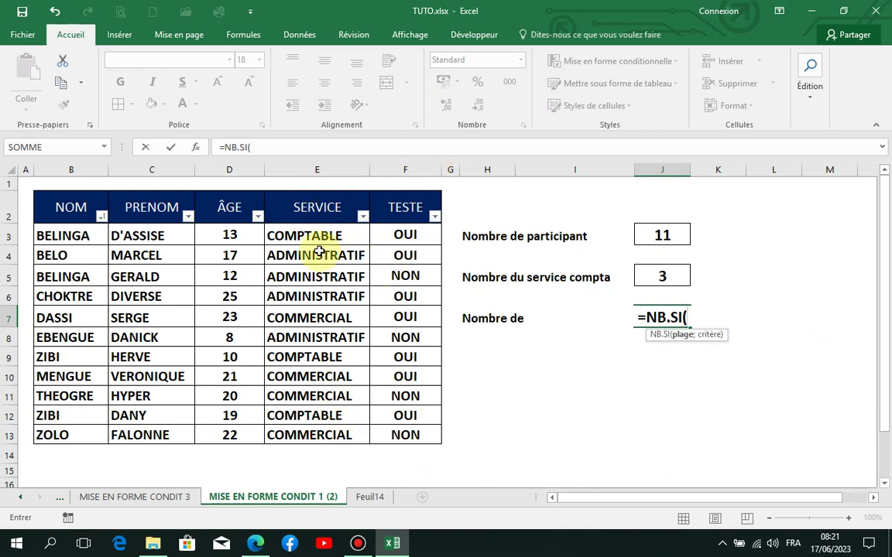
left_click_drag(230, 234, 233, 430)
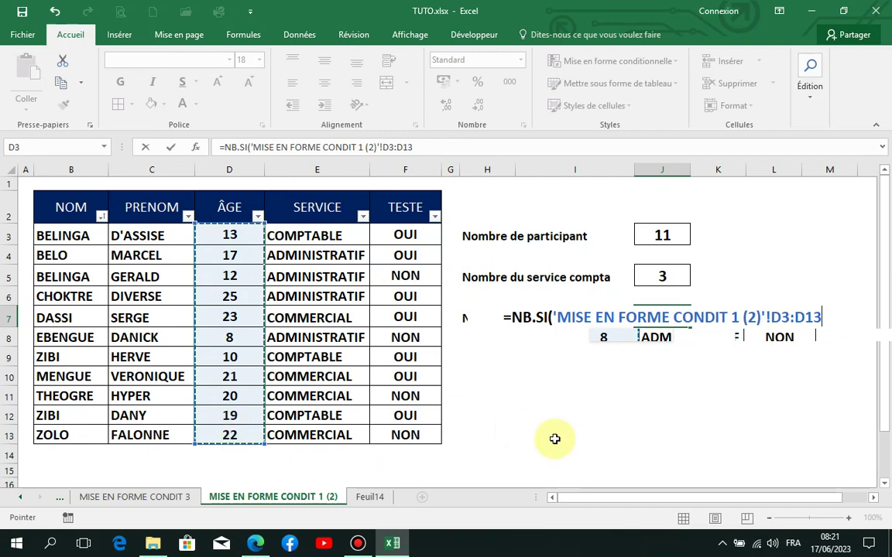
key("BackSpace")
key("BackSpace")
key("BackSpace")
key("BackSpace")
key("BackSpace")
key("BackSpace")
key("BackSpace")
key("BackSpace")
key("BackSpace")
key("BackSpace")
key("BackSpace")
key("BackSpace")
key("BackSpace")
key("BackSpace")
key("BackSpace")
key("BackSpace")
key("BackSpace")
key("BackSpace")
key("BackSpace")
key("BackSpace")
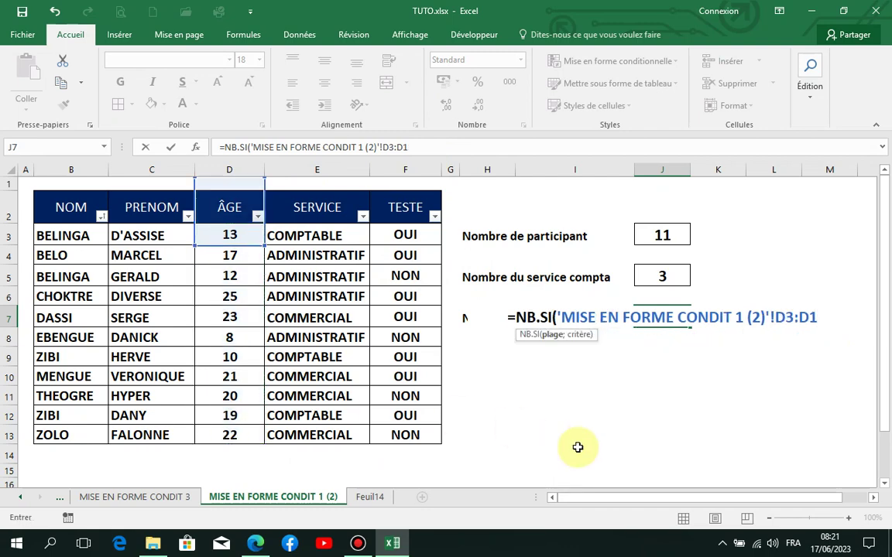
key("BackSpace")
key("BackSpace")
key("BackSpace")
key("BackSpace")
key("BackSpace")
key("BackSpace")
key("BackSpace")
key("BackSpace")
key("BackSpace")
key("BackSpace")
key("BackSpace")
key("BackSpace")
key("BackSpace")
key("BackSpace")
key("BackSpace")
key("BackSpace")
key("BackSpace")
key("BackSpace")
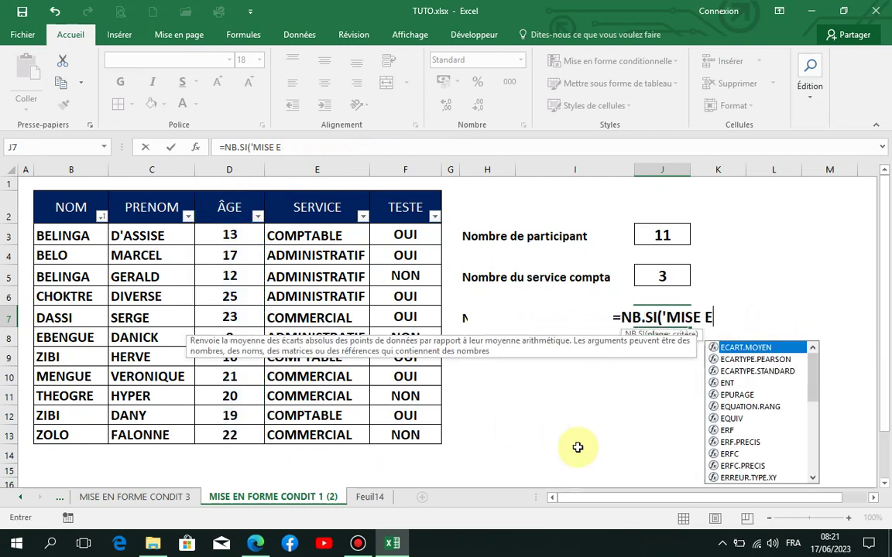
key("Escape")
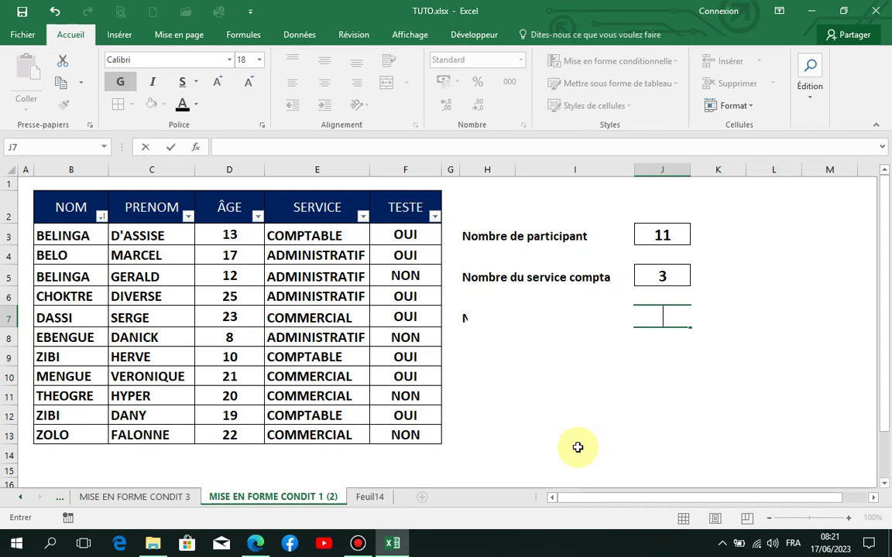
left_click(757, 379)
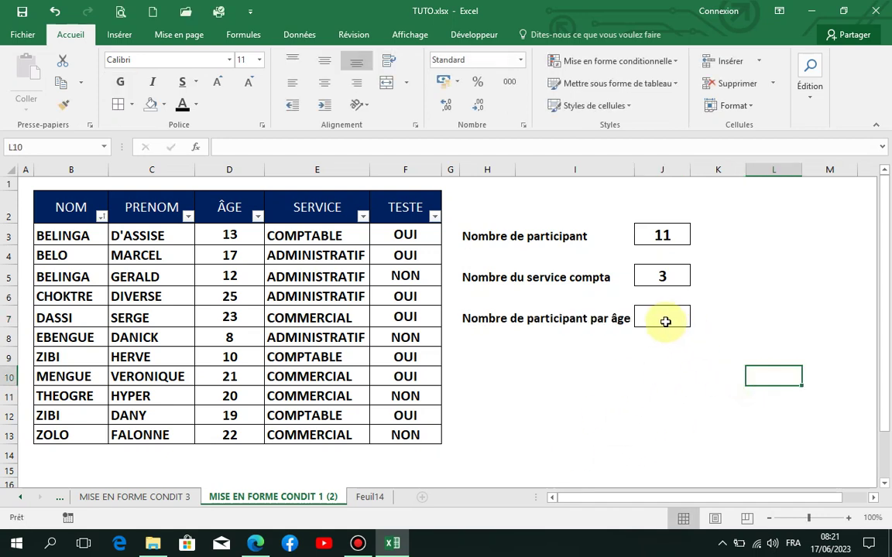
Start an NB.SI formula in J7 with the age cells D3:D13 as its range
left_click(665, 322)
type("=")
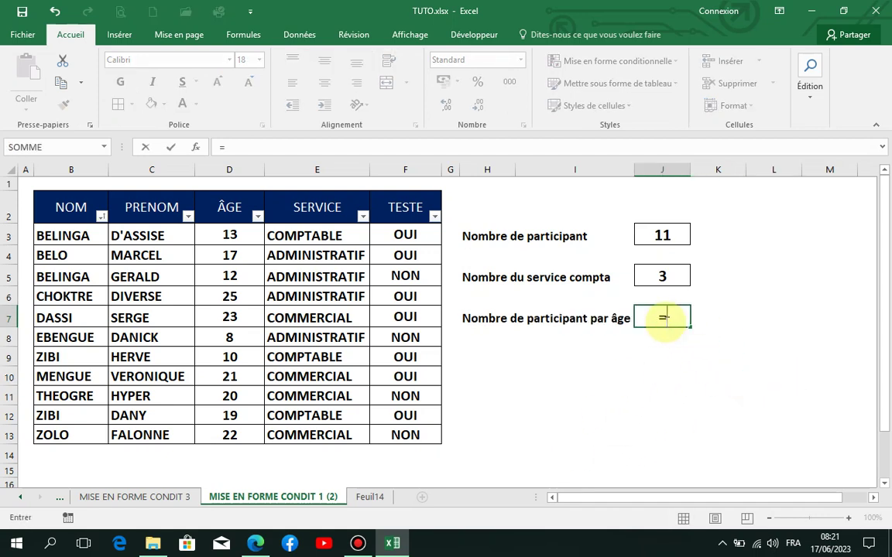
type("nb")
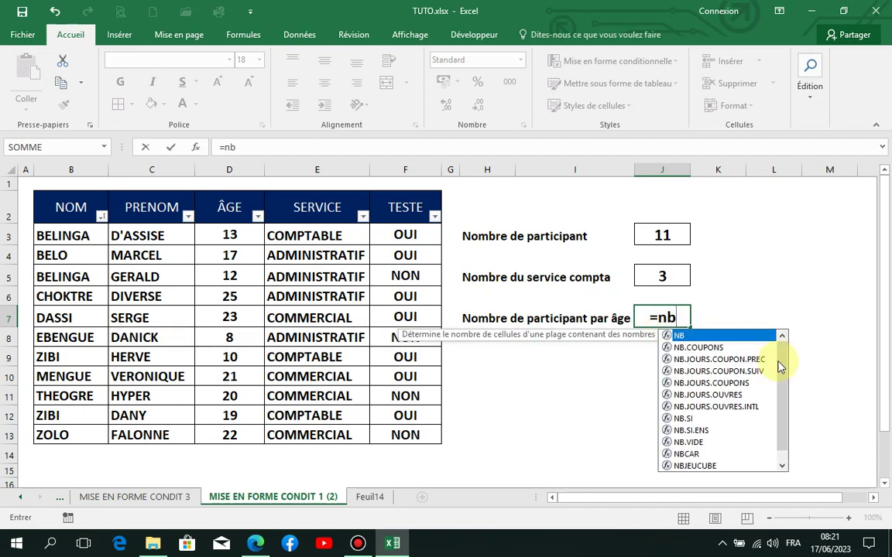
left_click(680, 419)
double_click(680, 419)
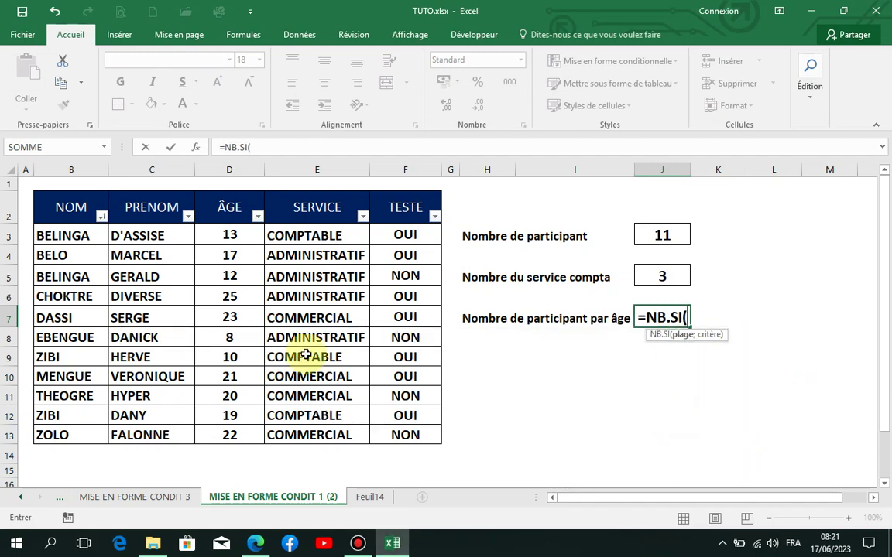
left_click(227, 234)
left_click_drag(231, 308, 227, 443)
type(";")
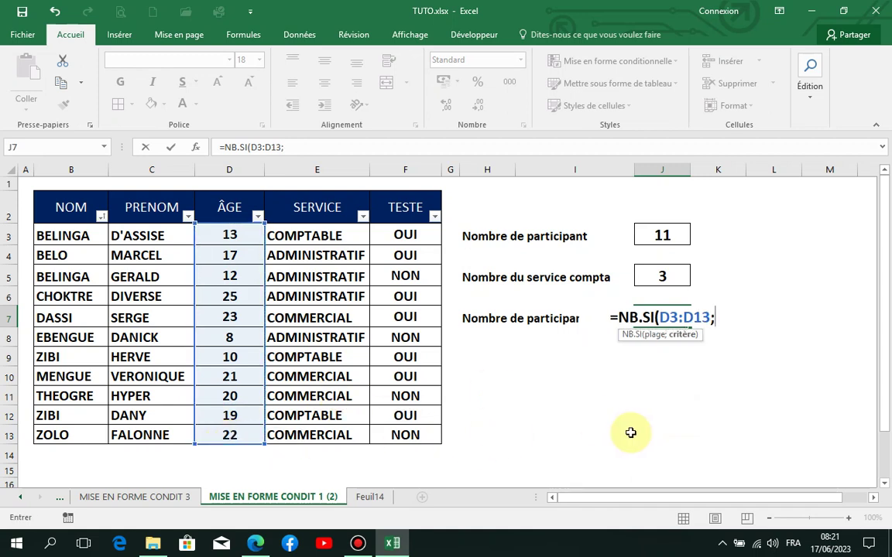
Complete the NB.SI formula in J7 with the criterion ">=13"
type("\"")
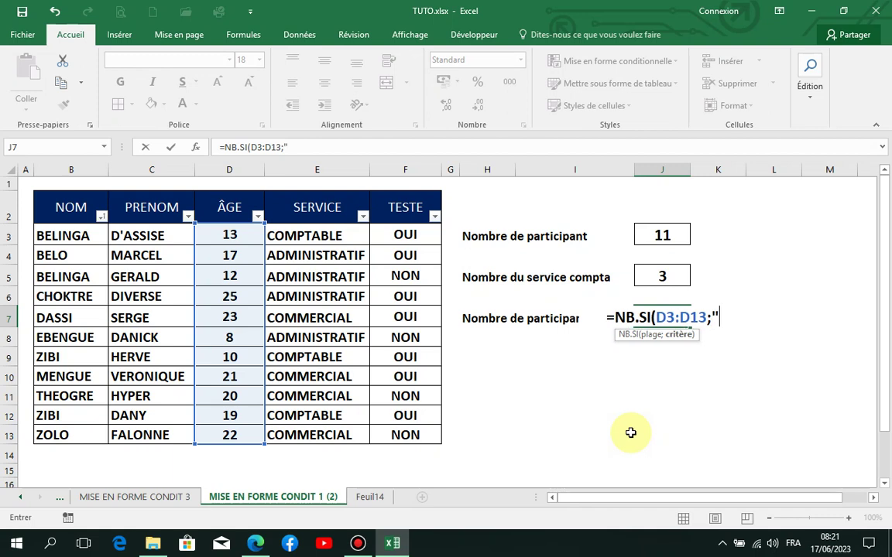
type(">")
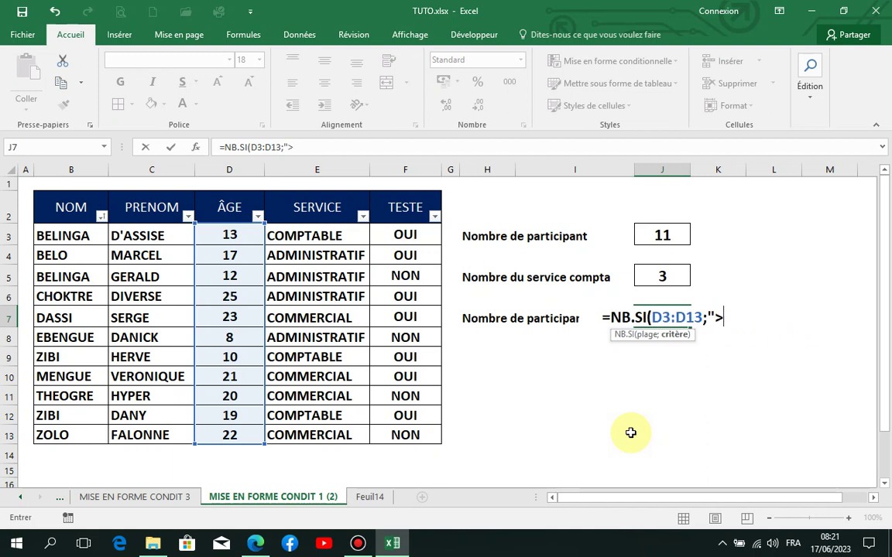
type("+")
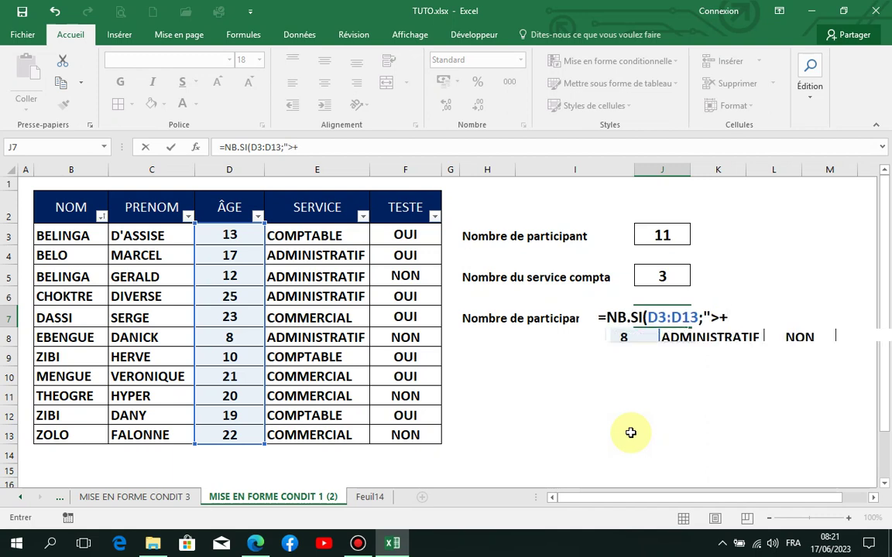
key("BackSpace")
type("=")
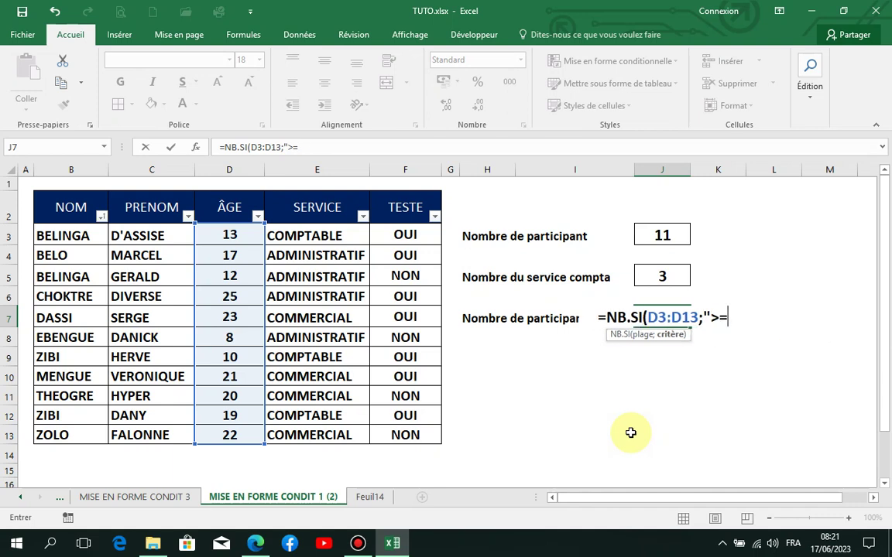
type("133")
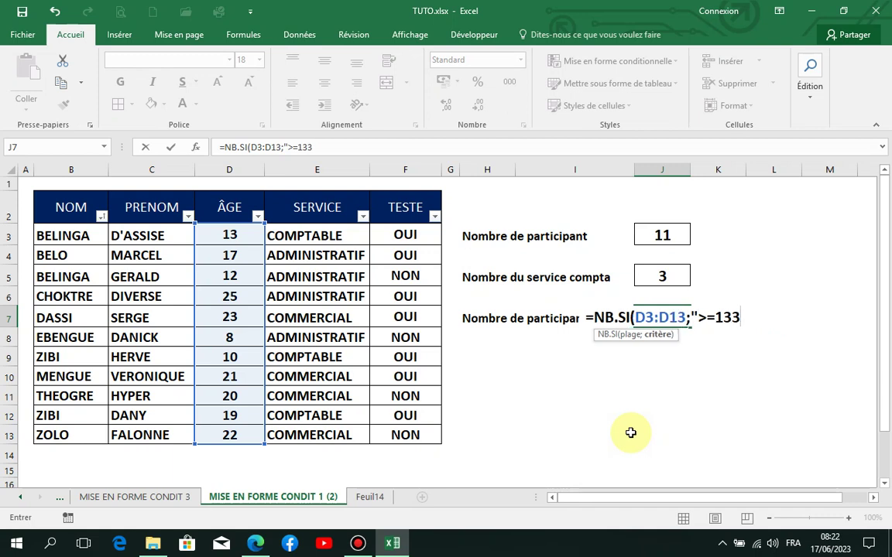
key("BackSpace")
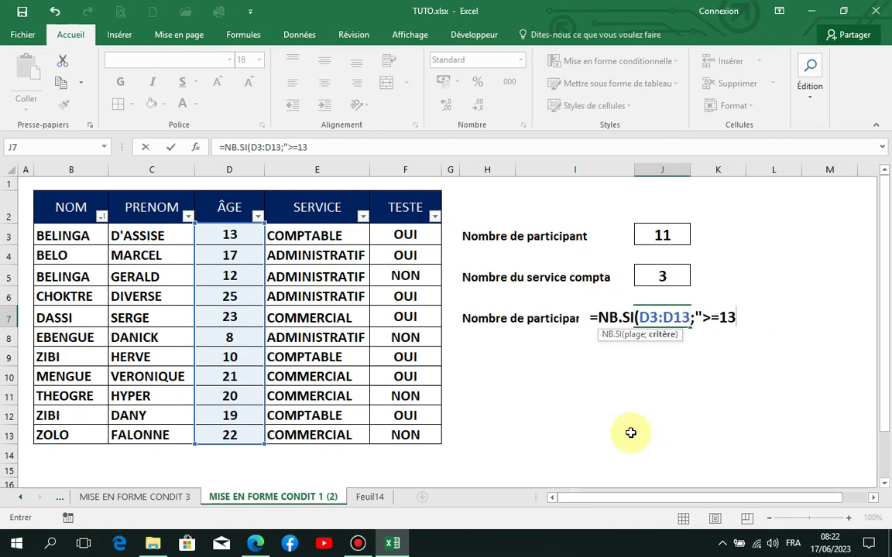
type("\")")
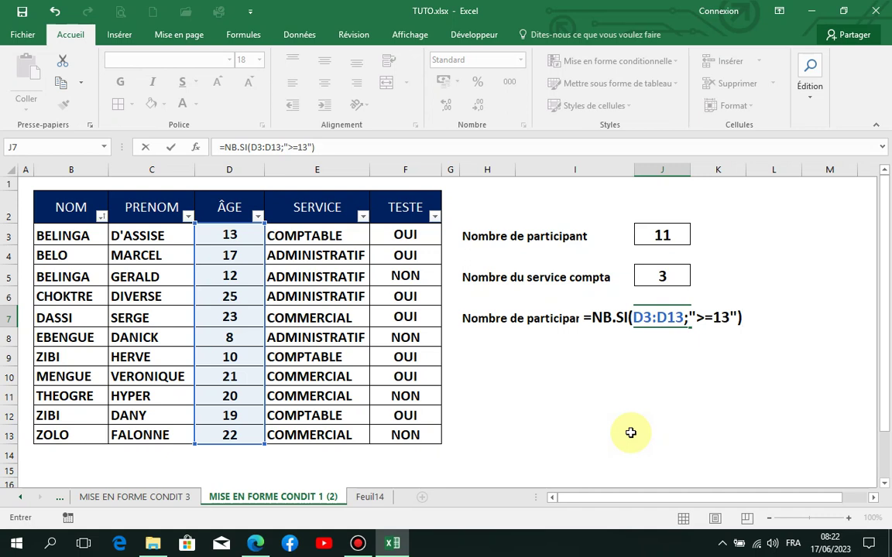
key("Return")
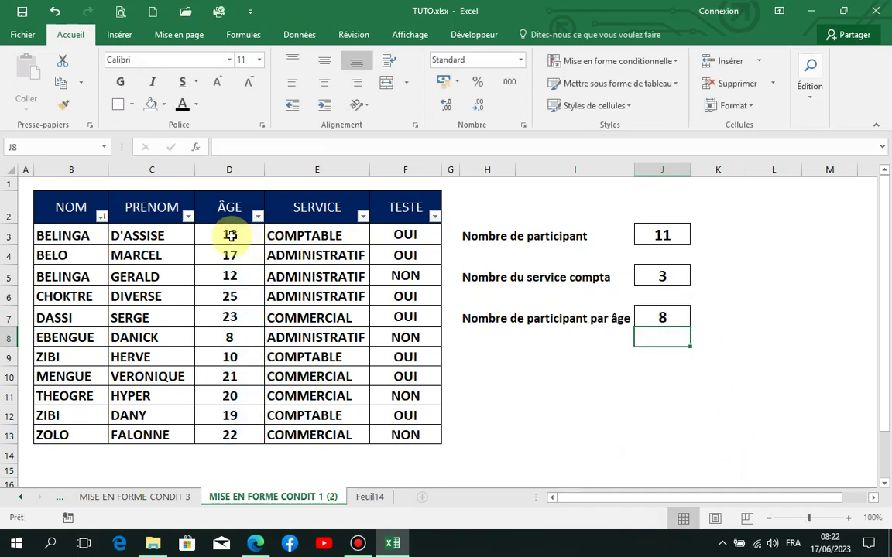
Change the criterion of the age-count formula in J7 to ">=18"
left_click(675, 319)
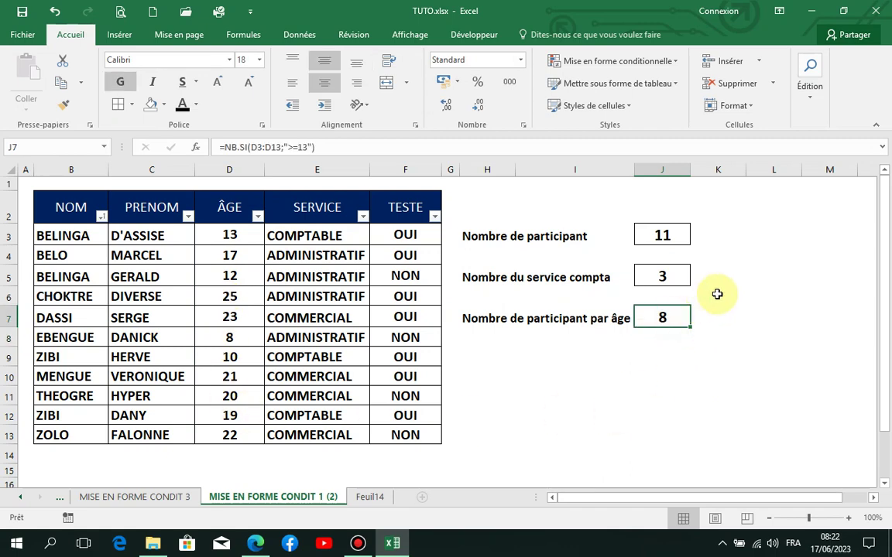
left_click(307, 147)
key("BackSpace")
key("BackSpace")
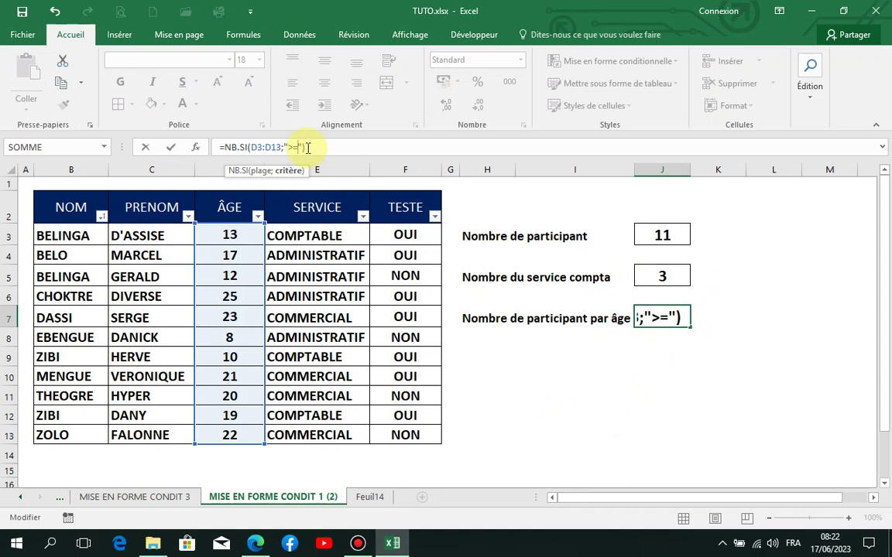
type("18")
key("Return")
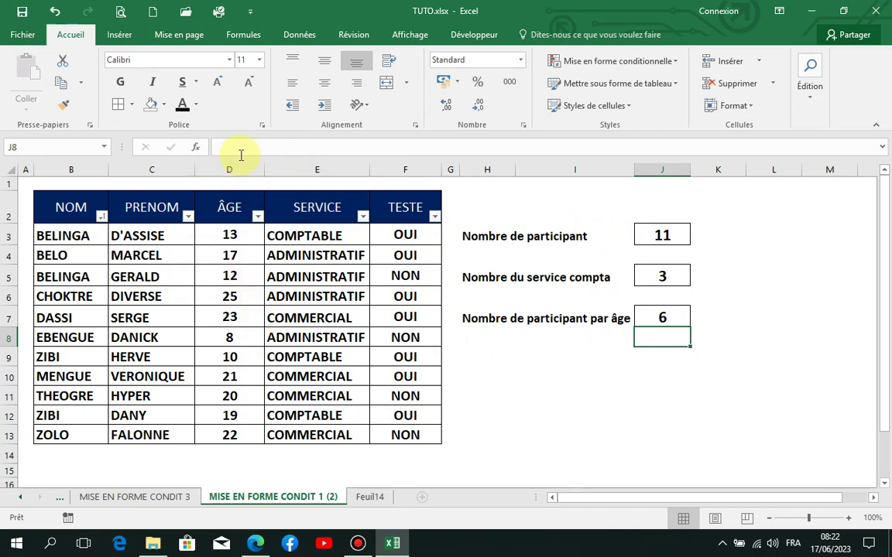
left_click(664, 406)
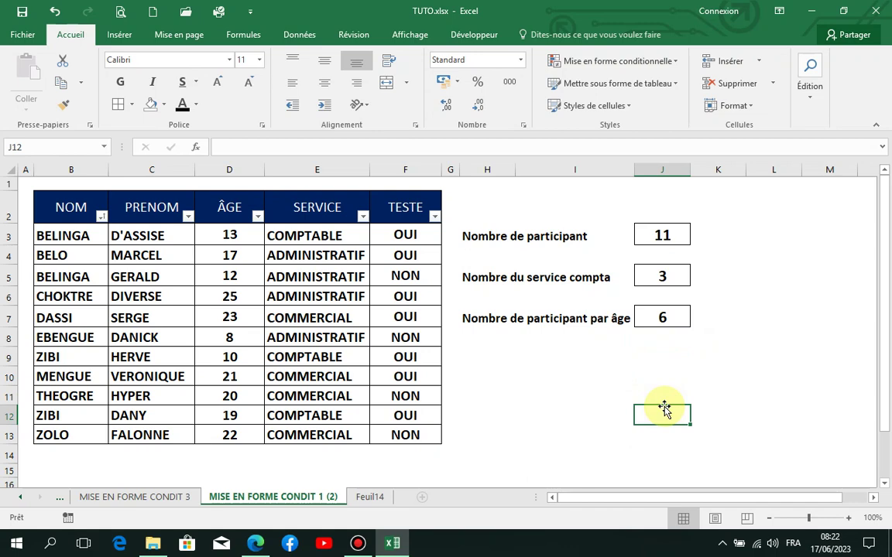
Set the age in D8 to 50 to test how the age count reacts
left_click(230, 337)
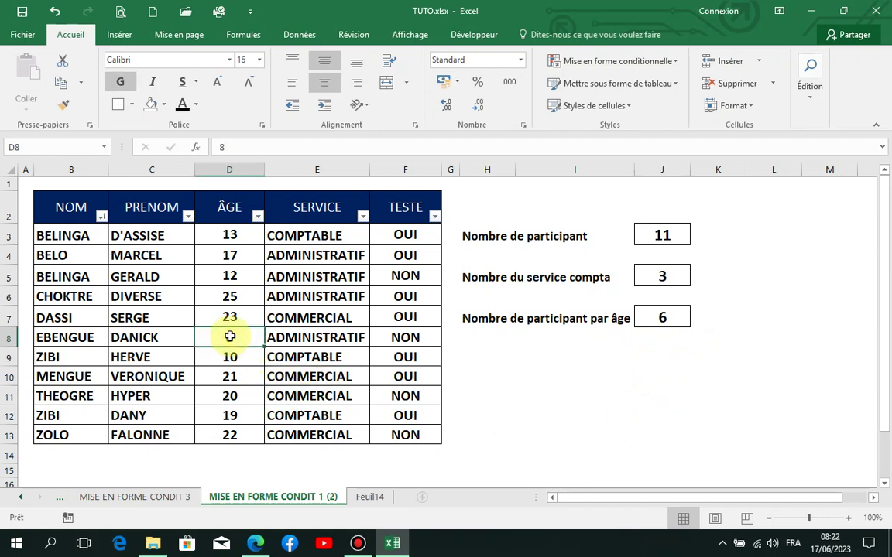
type("50")
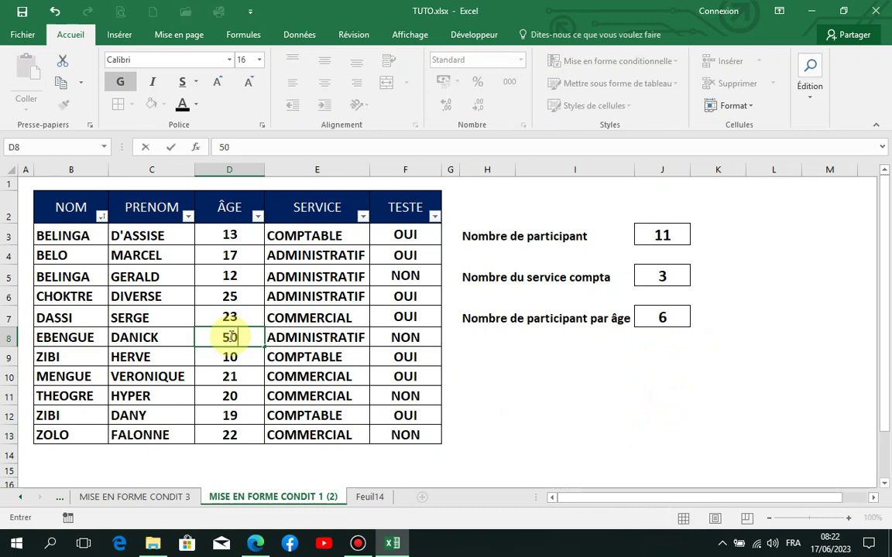